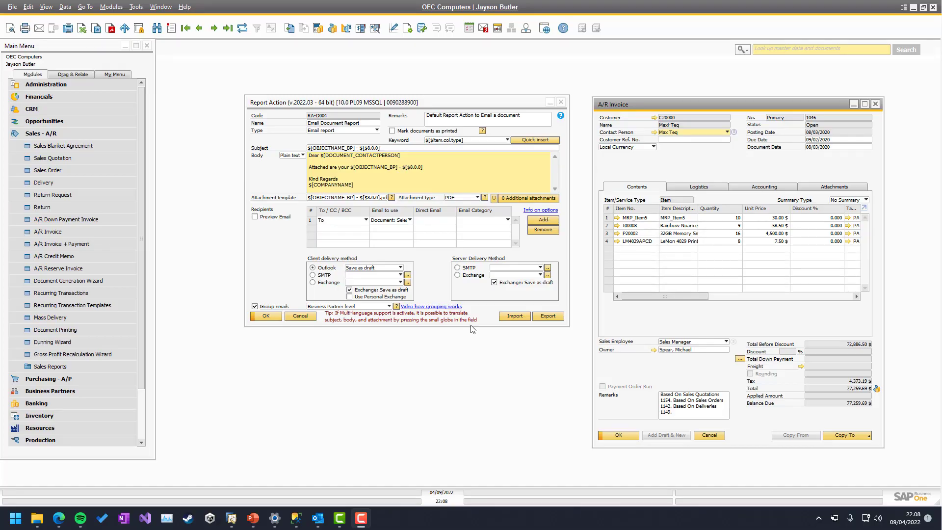
Review Report Action RA-0004's email body beside A/R Invoice 1046, then make the invoice active for emailing
left_click(440, 285)
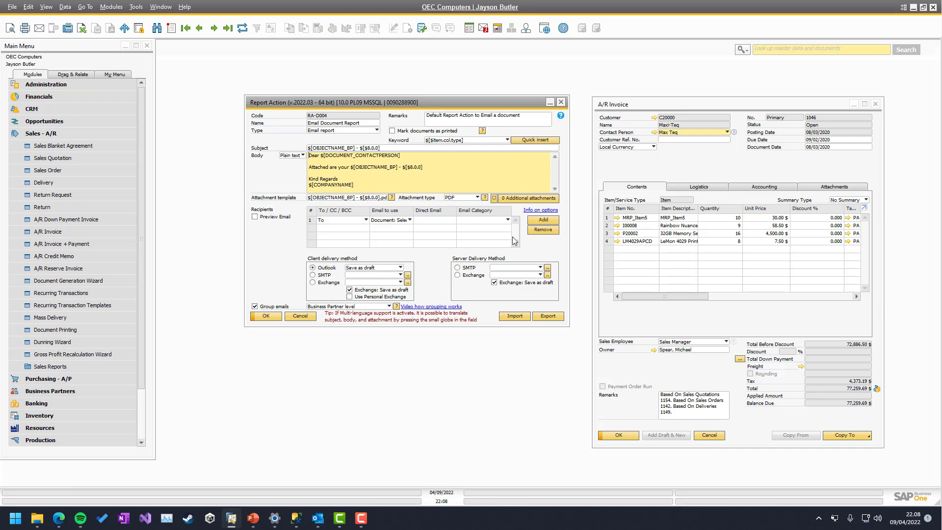
left_click(611, 119)
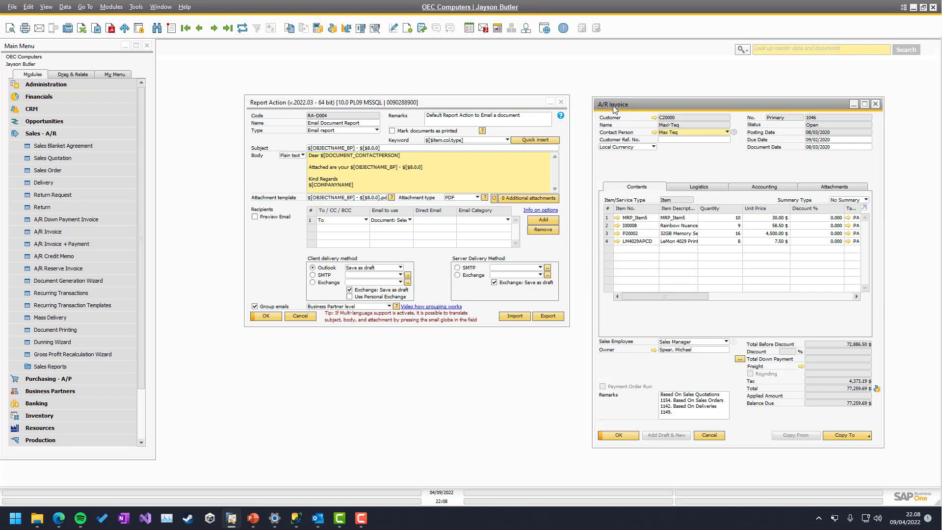
left_click(386, 159)
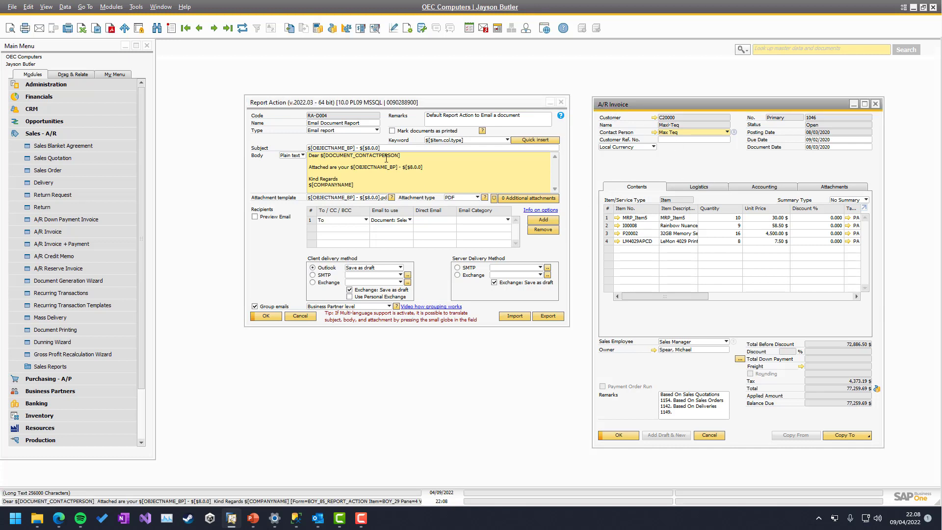
left_click(274, 107)
left_click(358, 176)
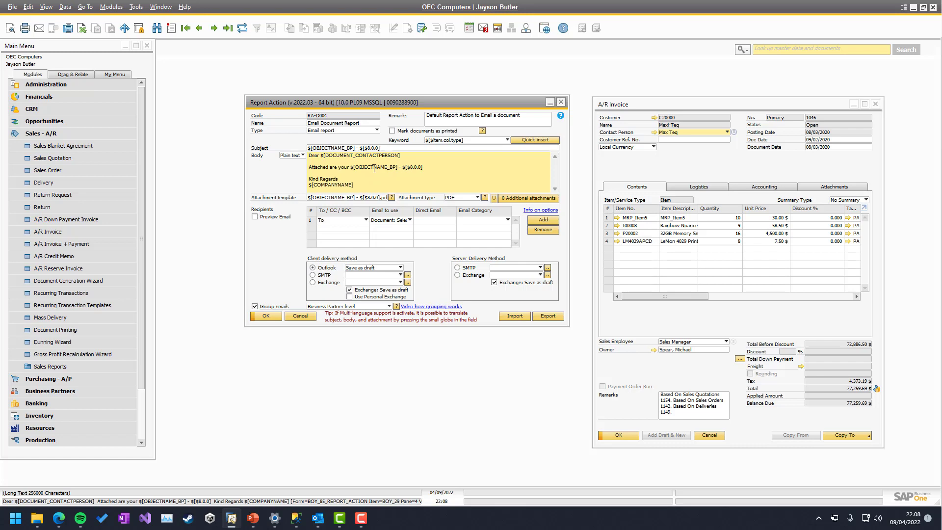
left_click(644, 177)
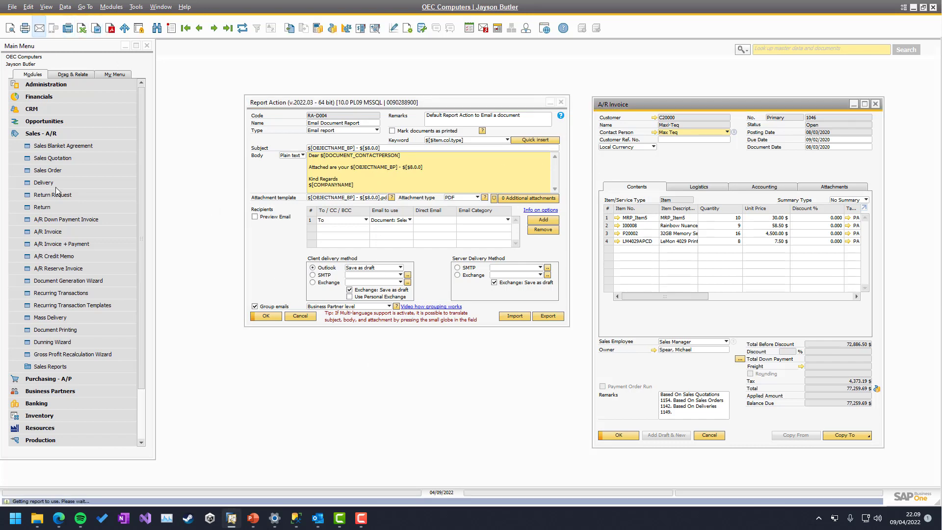
Check the A/R Invoice - 1046 draft in Outlook, delete all drafts, and return to SAP
left_click(317, 517)
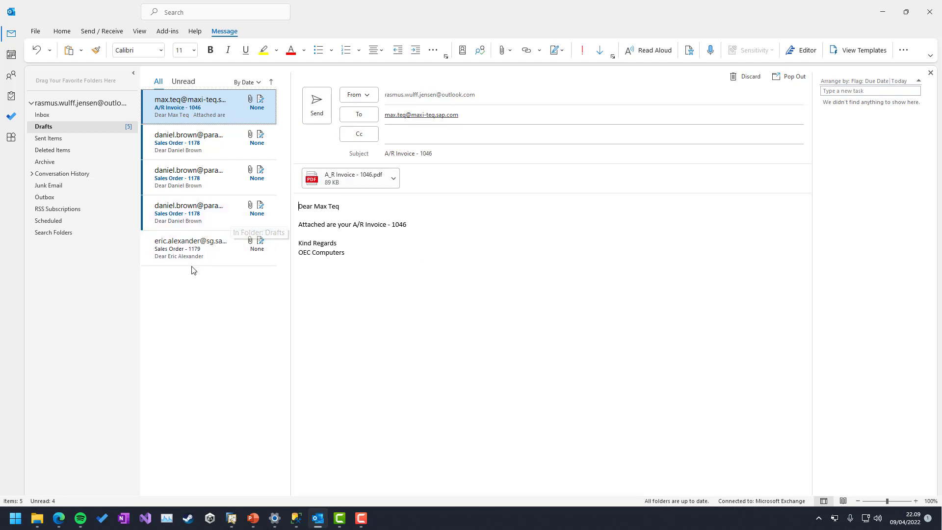
left_click(191, 253)
key("ctrl+a")
key("Delete")
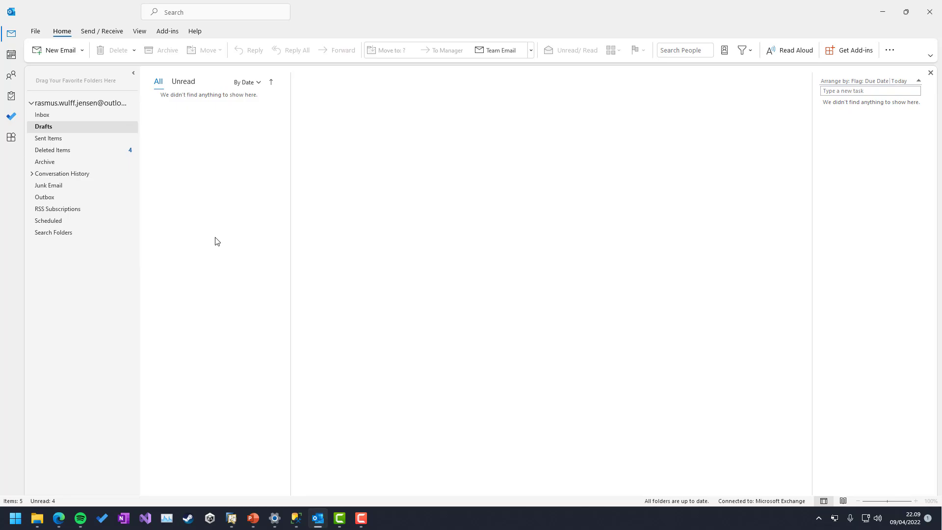
key("alt+Tab")
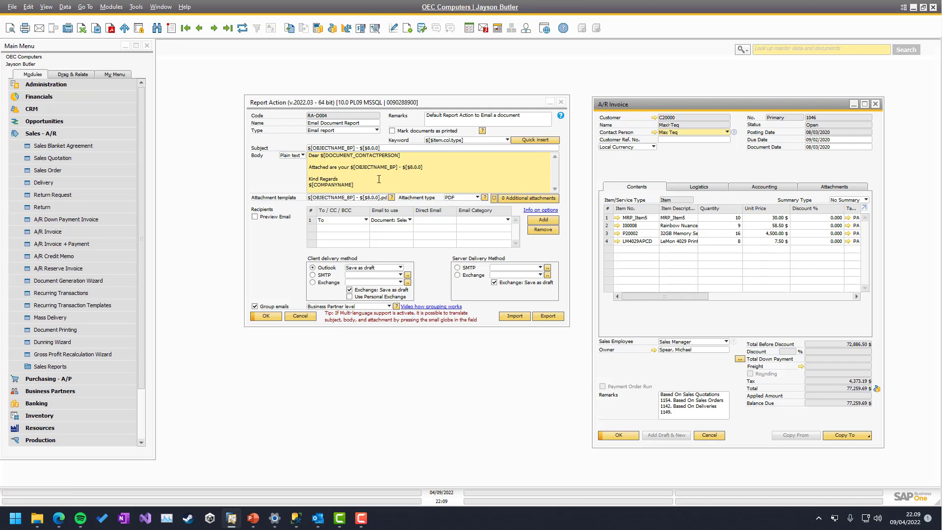
Add a new body line reading 'You get a free cupon: SUMMER22' to the email report
left_click(430, 167)
key("Return")
key("Return")
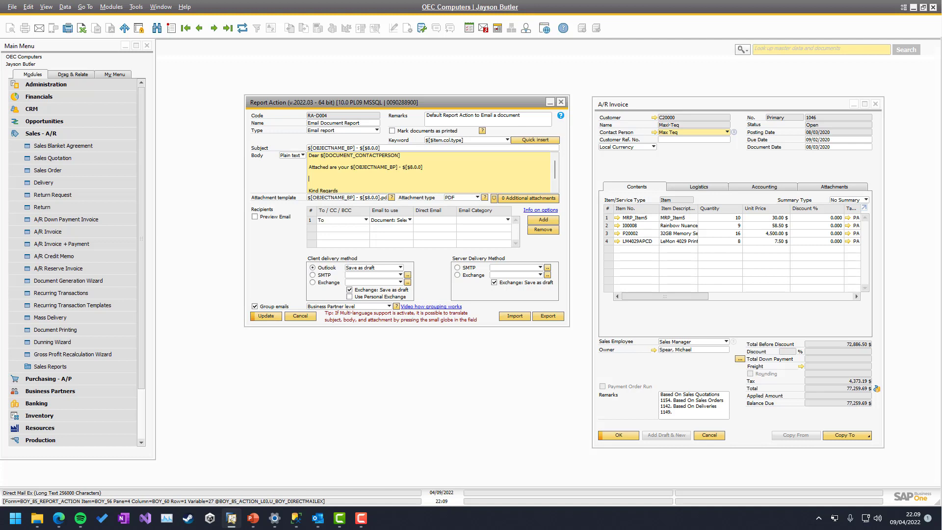
type("You get a fre")
key("BackSpace")
key("BackSpace")
key("BackSpace")
type("upon")
type(": $UMMM")
key("BackSpace")
type("ER22")
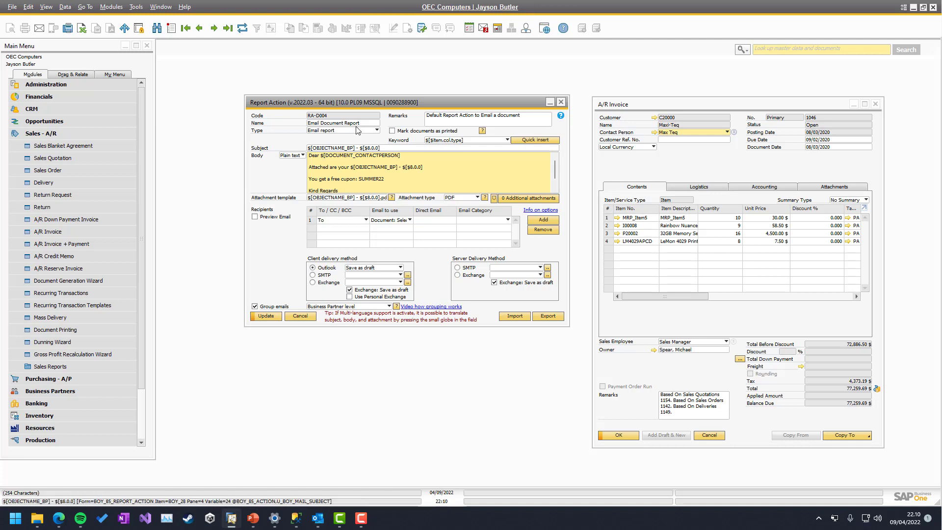
Select the coupon line, then move the A/R Invoice back to previous record 1045
triple_click(392, 181)
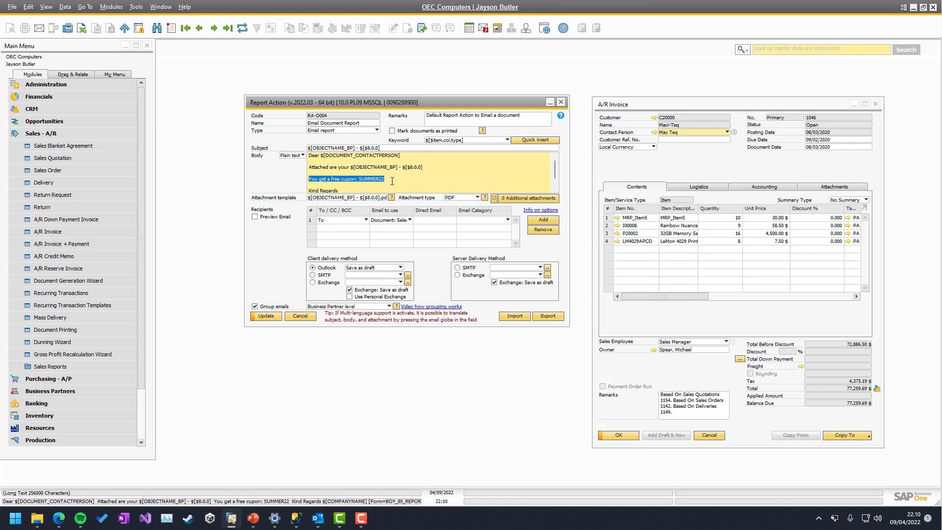
left_click(663, 168)
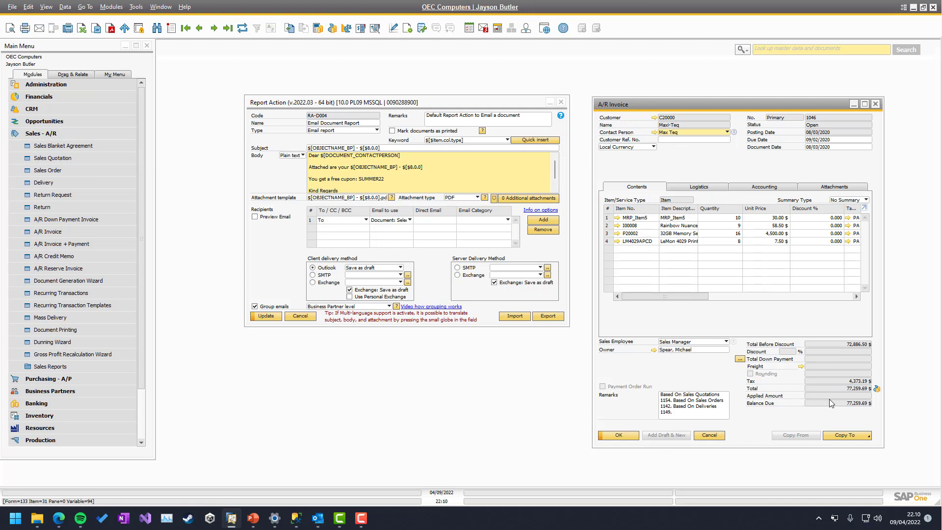
key("Page_Up")
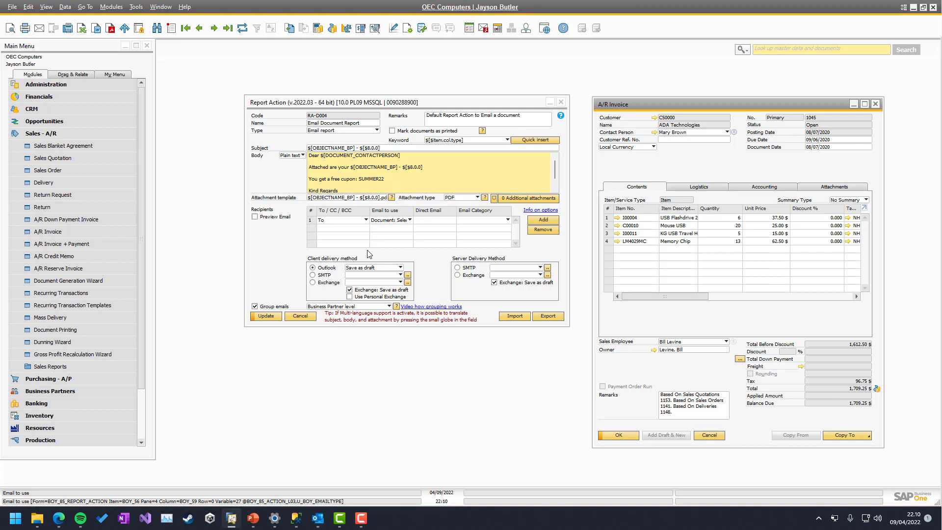
Delete the coupon line from the original email report and update it
triple_click(397, 179)
key("ctrl+c")
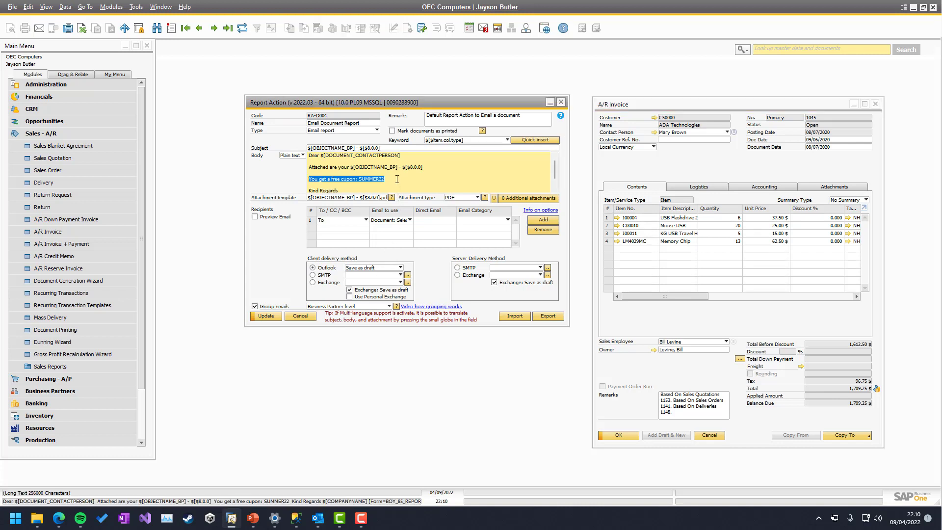
key("Delete")
key("Delete")
key("Delete")
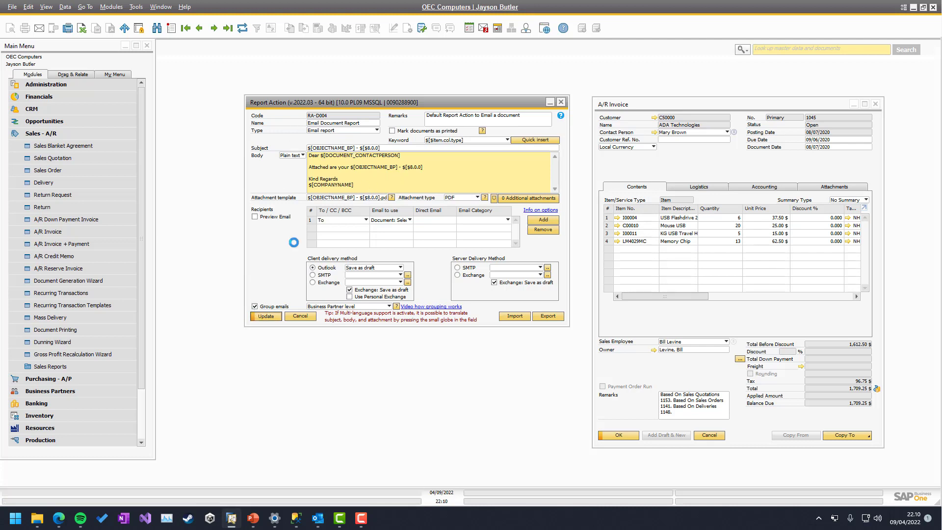
left_click(295, 156)
Duplicate the report action and add 'with cupor' to the copy's name
right_click(290, 143)
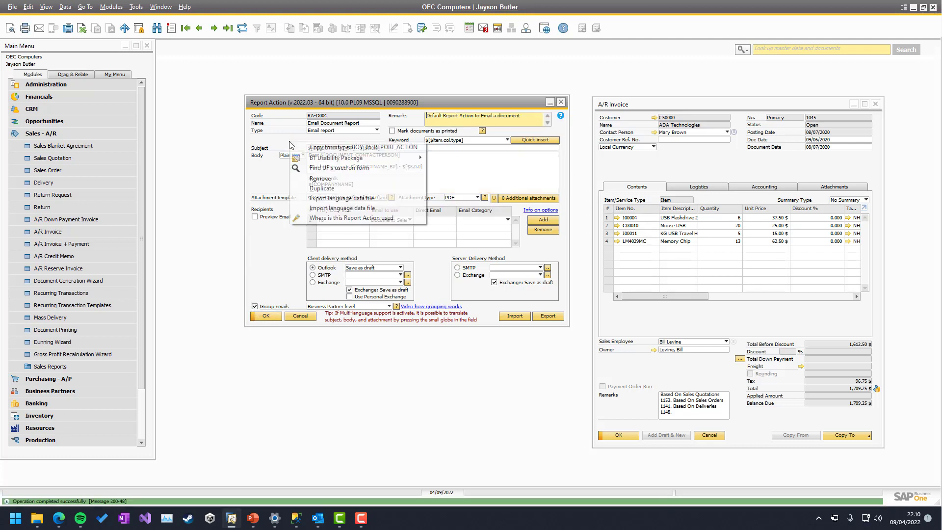
left_click(343, 189)
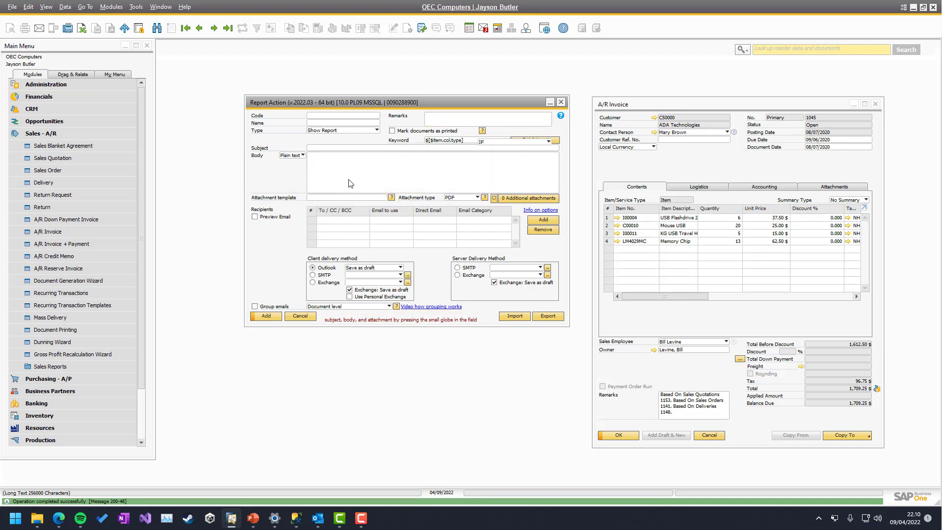
left_click(364, 123)
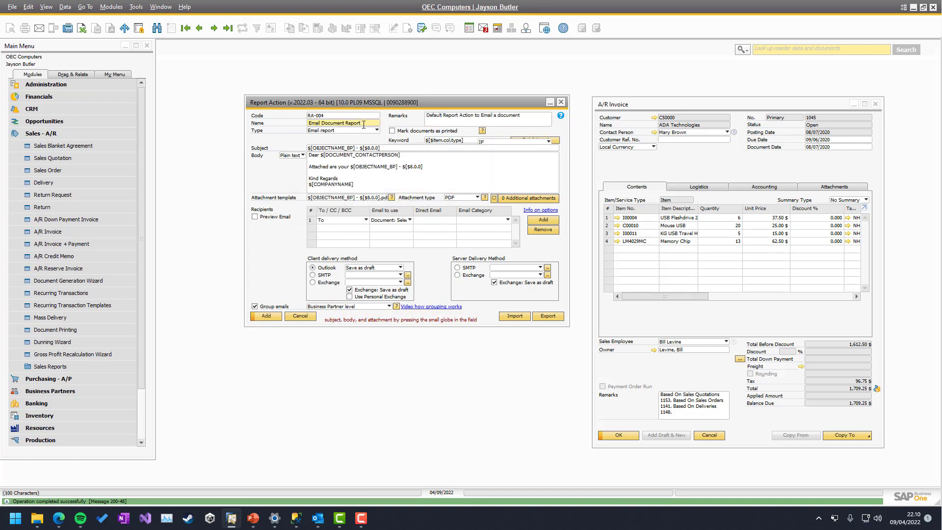
type("with cupor")
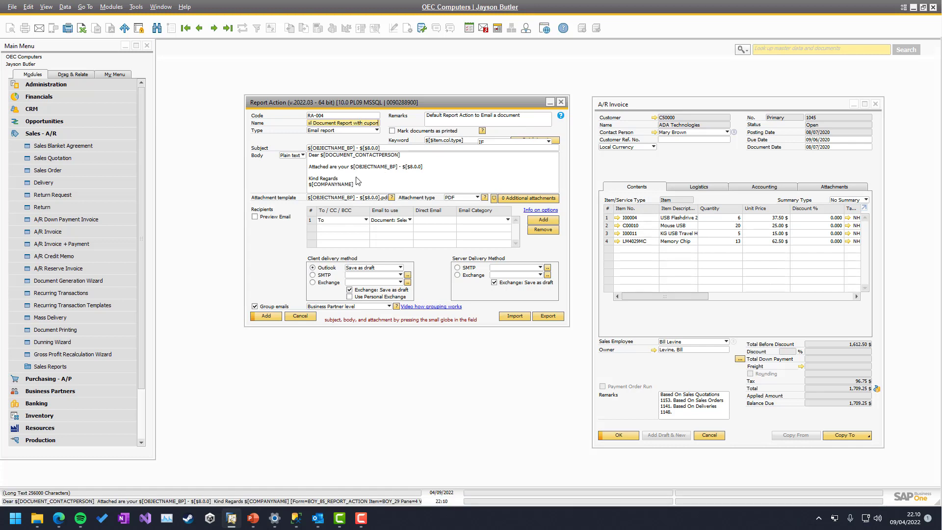
Paste the SUMMER22 coupon line into the duplicate's body, add it, and return to RA-004
left_click(348, 177)
key("Return")
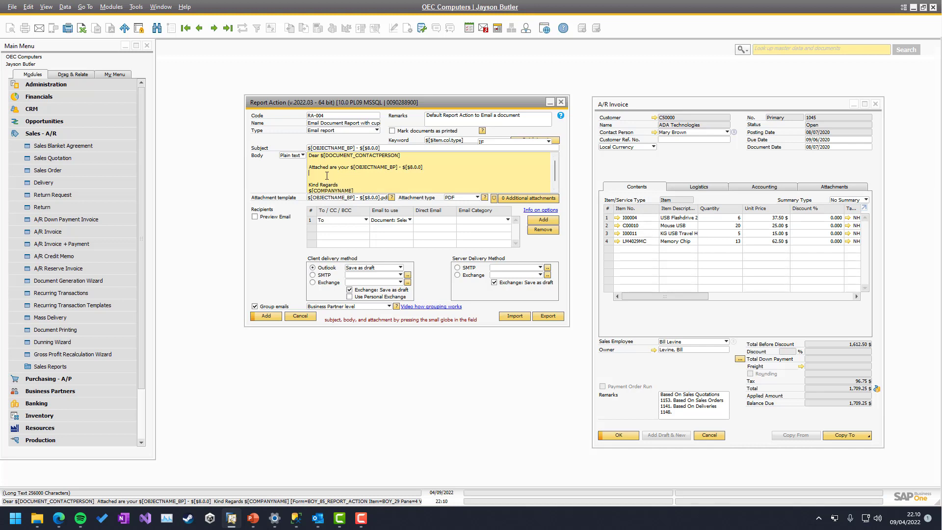
key("Return")
key("Up")
key("ctrl+v")
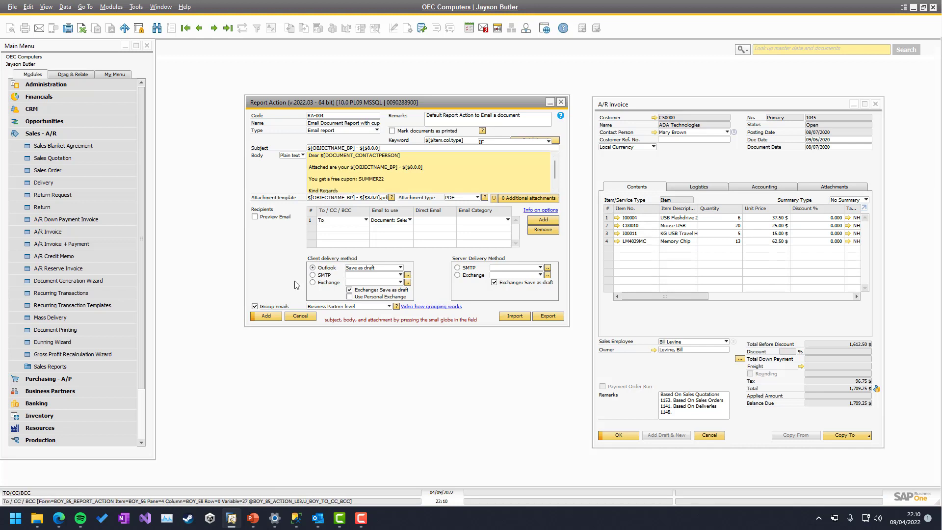
left_click(266, 316)
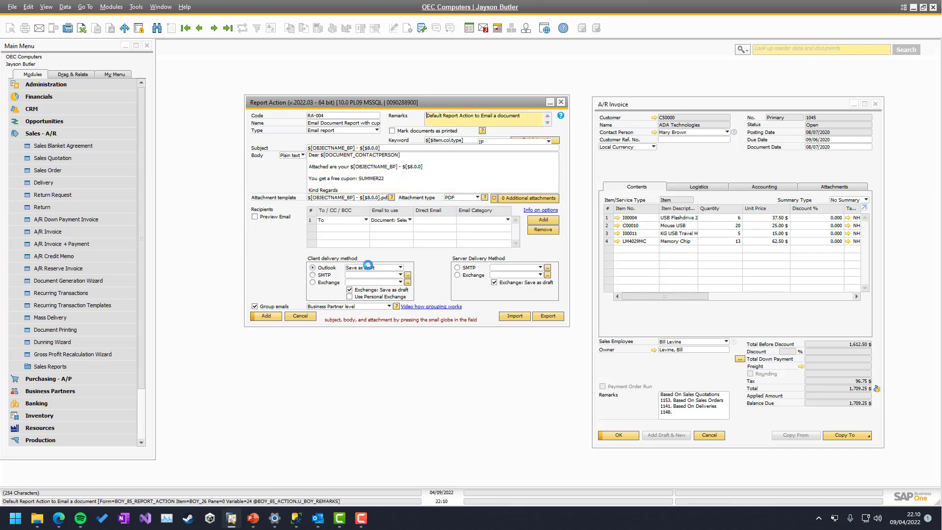
key("ctrl+Page_Up")
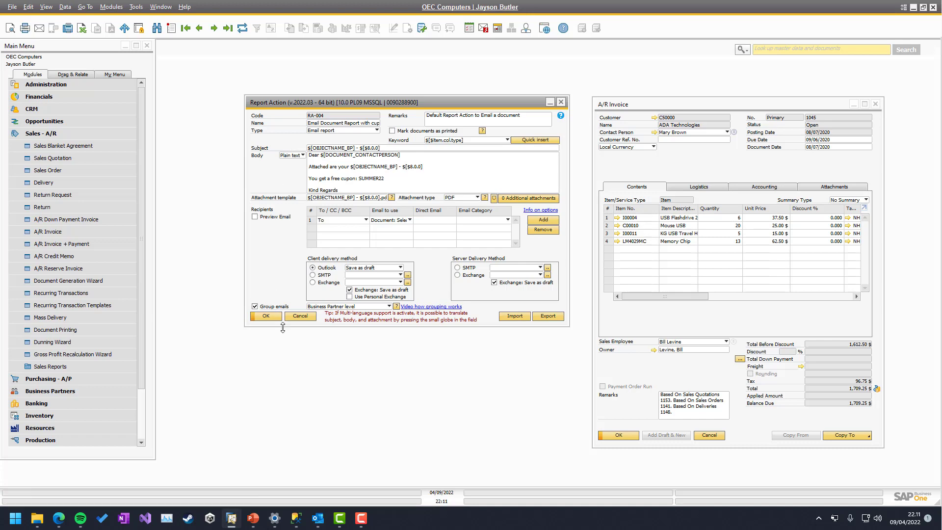
Launch Notepad++, skip the update, and note 'RA-004 (With Cupon)' on line 1
key("super")
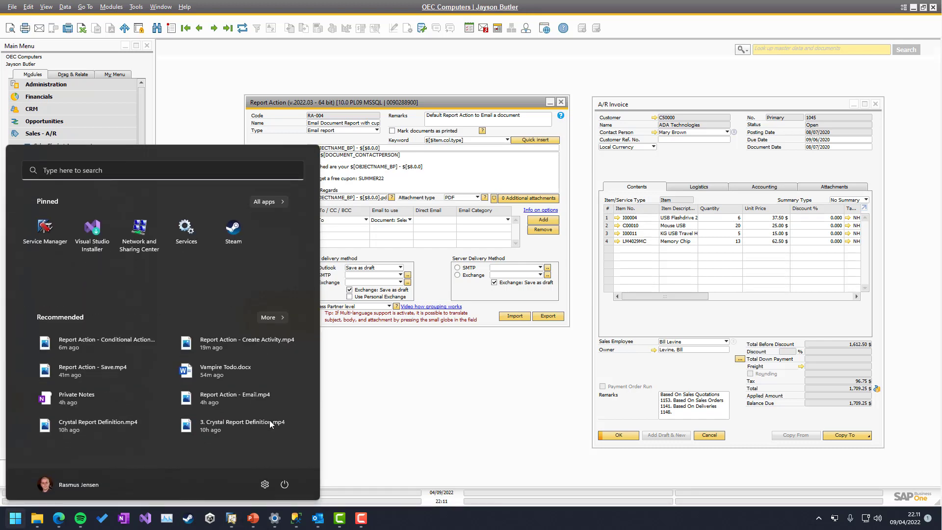
type("notepad++")
key("Return")
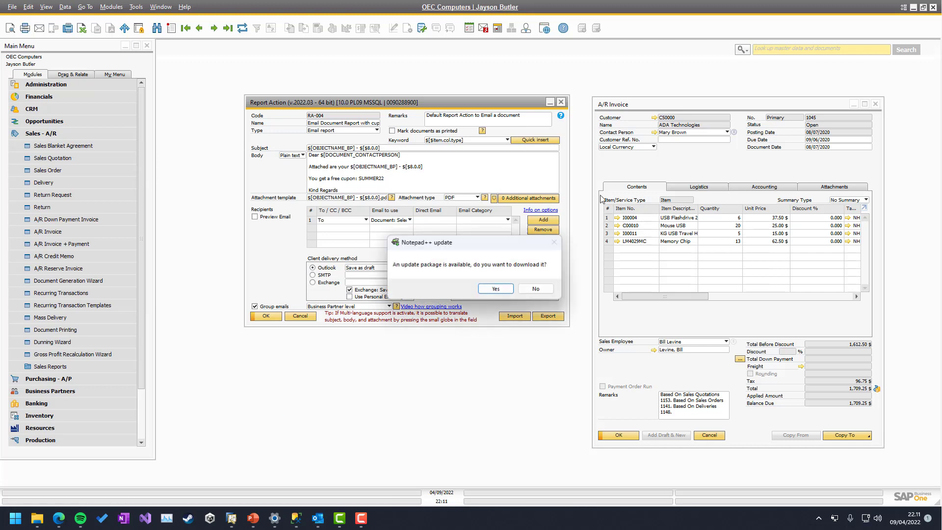
left_click(537, 289)
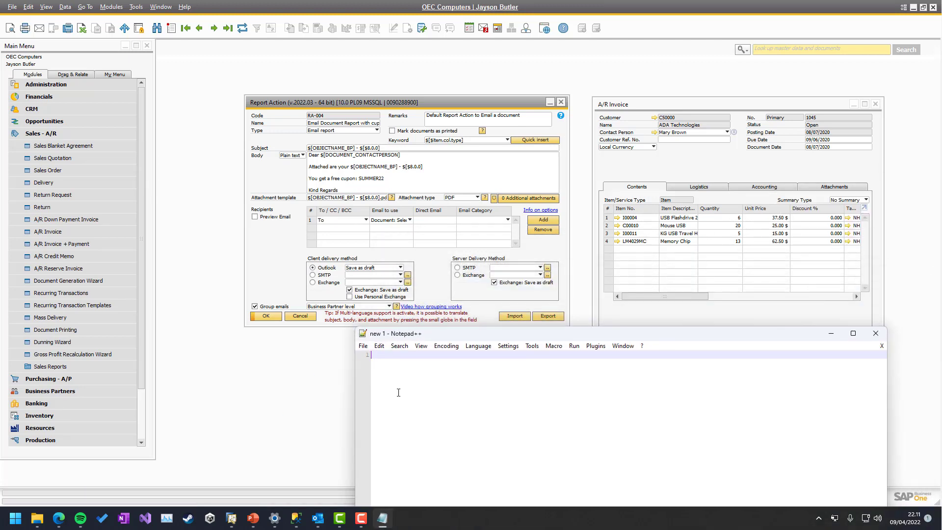
type("RA-0004")
key("BackSpace")
key("BackSpace")
type("4 (With Cupon")
Search all report actions in SAP, load Email Document Report, and copy its code RA-D004
left_click(258, 246)
key("ctrl+f")
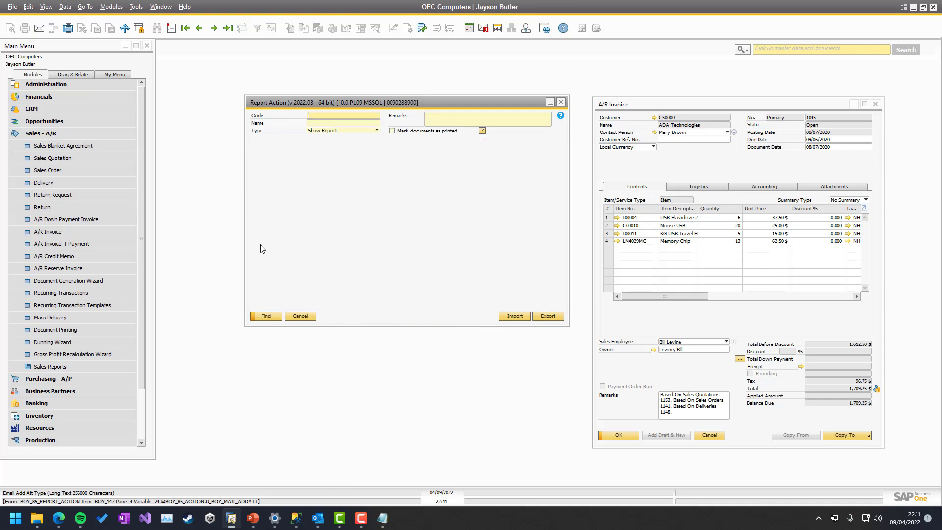
type("*")
key("Return")
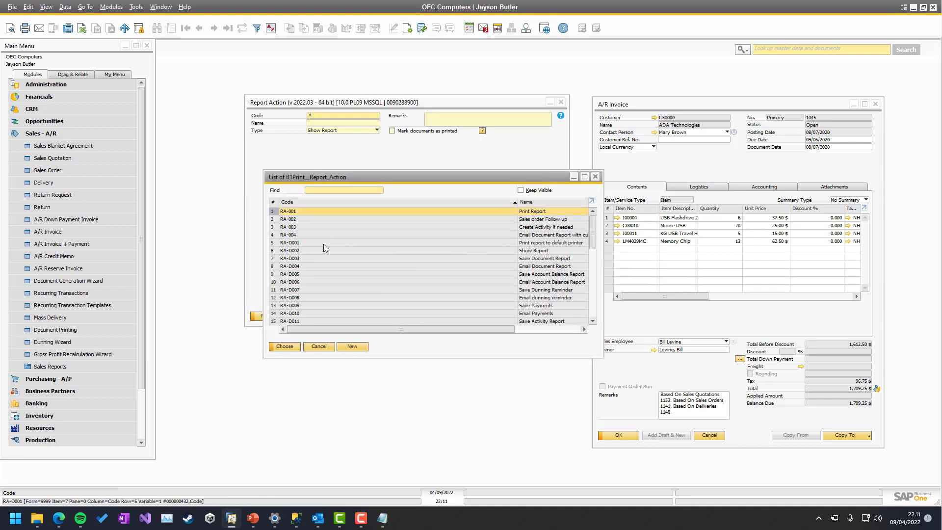
left_click(503, 267)
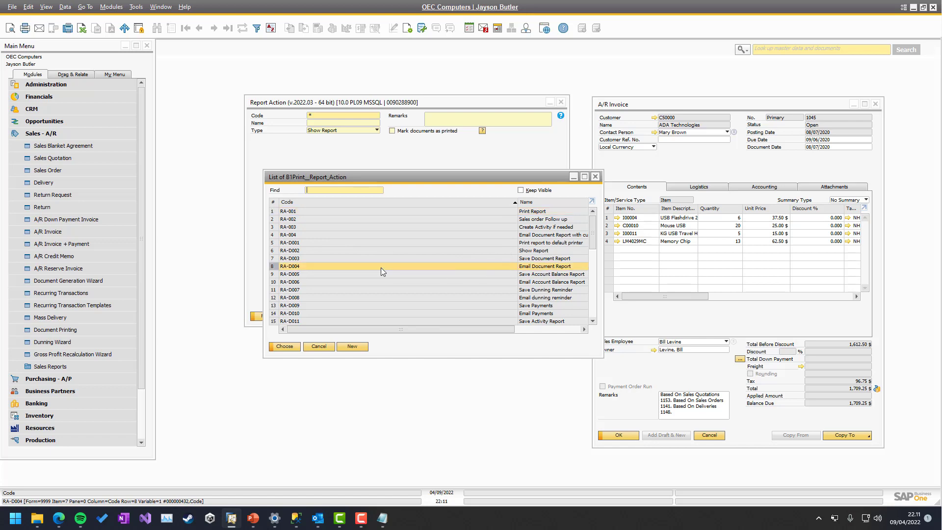
double_click(299, 268)
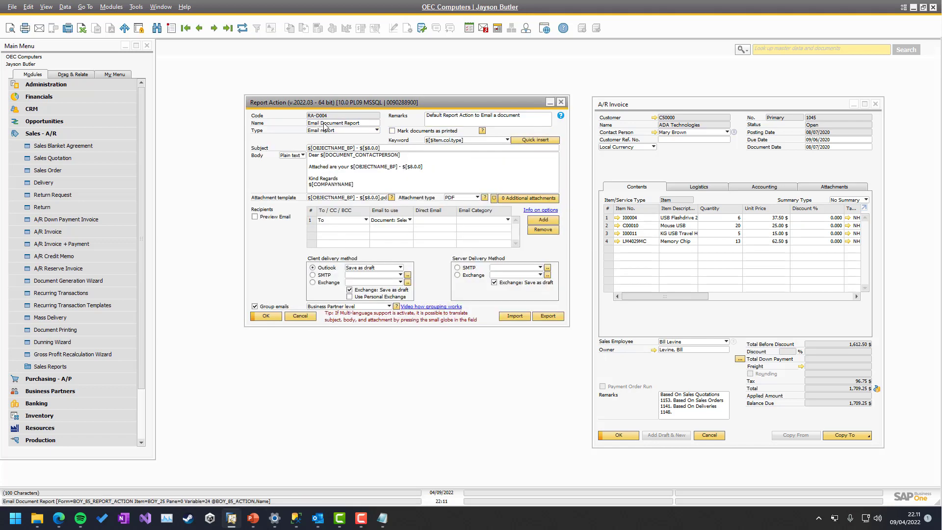
right_click(323, 121)
left_click(348, 129)
Add 'RA-D004 (No cupon)' as line 2 of the notes and move Notepad++ lower-right
key("alt+Tab")
left_click(437, 386)
key("Return")
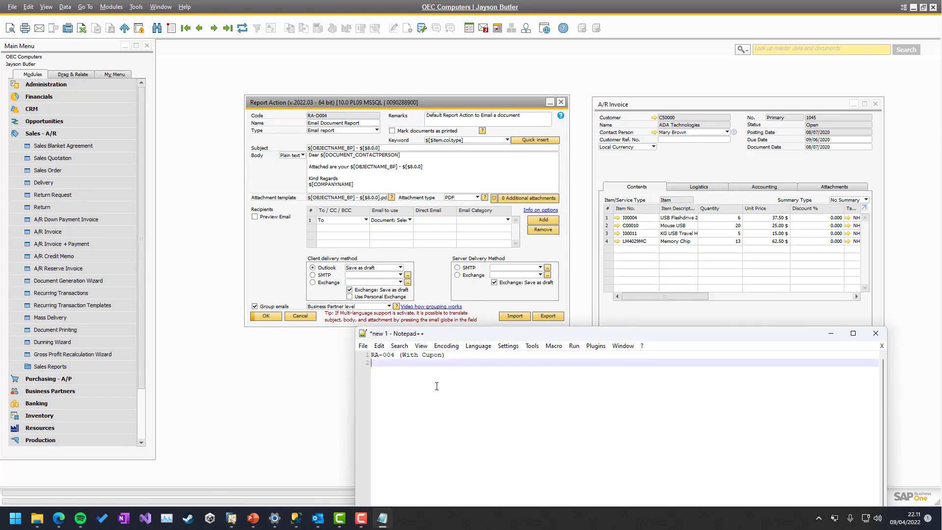
type("RA-D004")
type("(No cupon")
left_click_drag(394, 335, 609, 400)
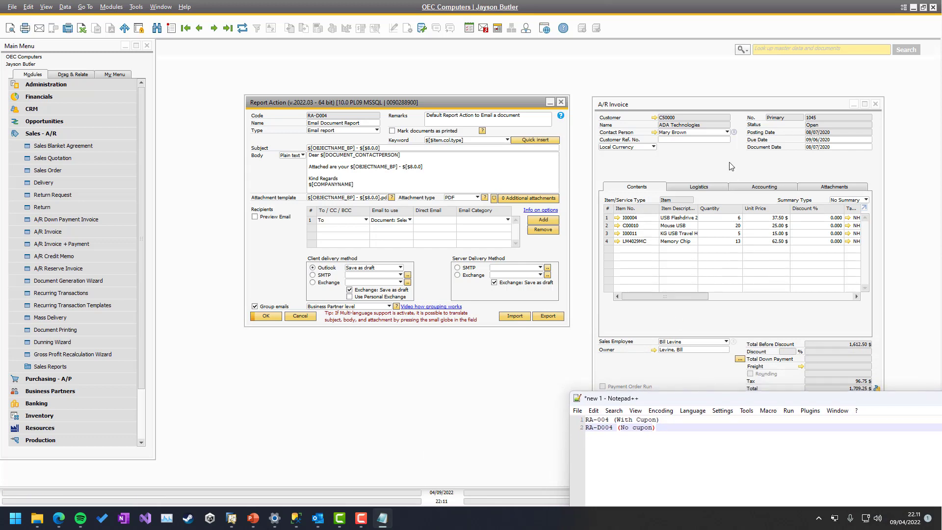
Open the A/R Invoice (Default) configuration for editing via B1 Print and Delivery
left_click(705, 177)
right_click(705, 177)
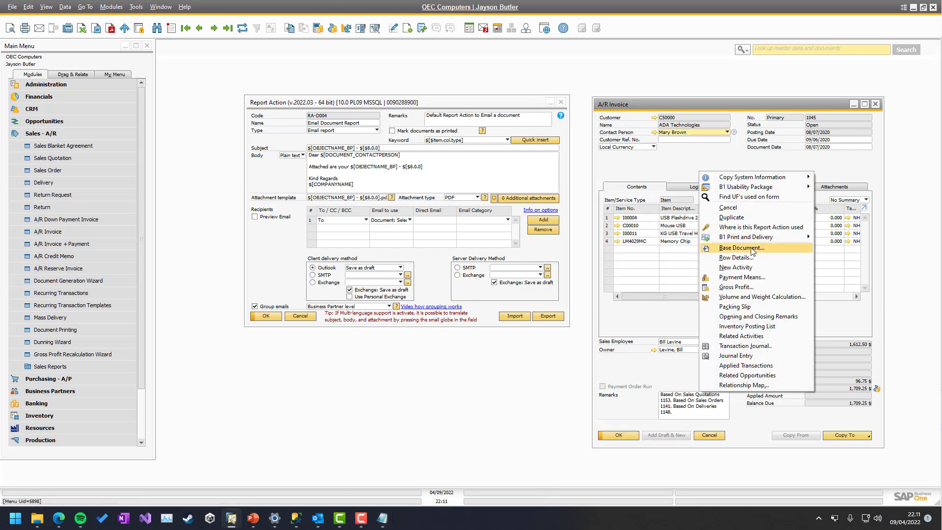
mouse_move(754, 239)
mouse_move(854, 236)
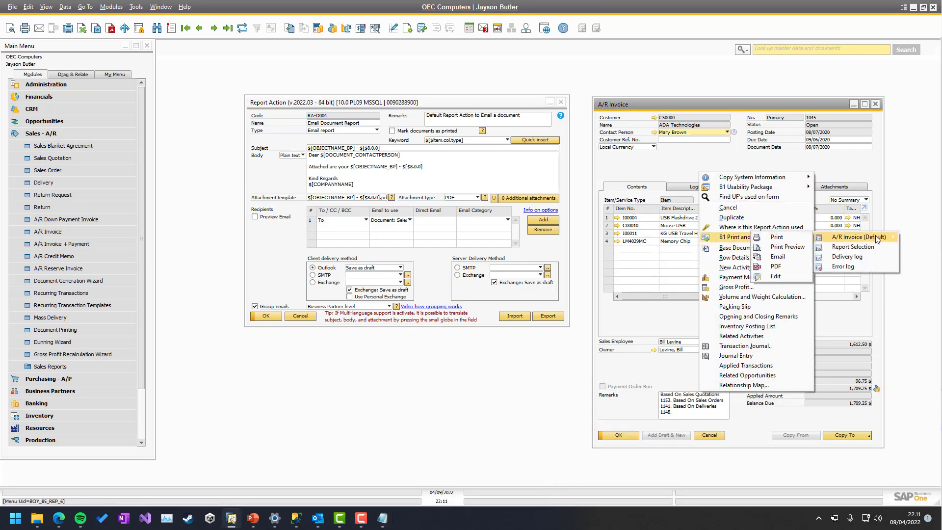
left_click(785, 274)
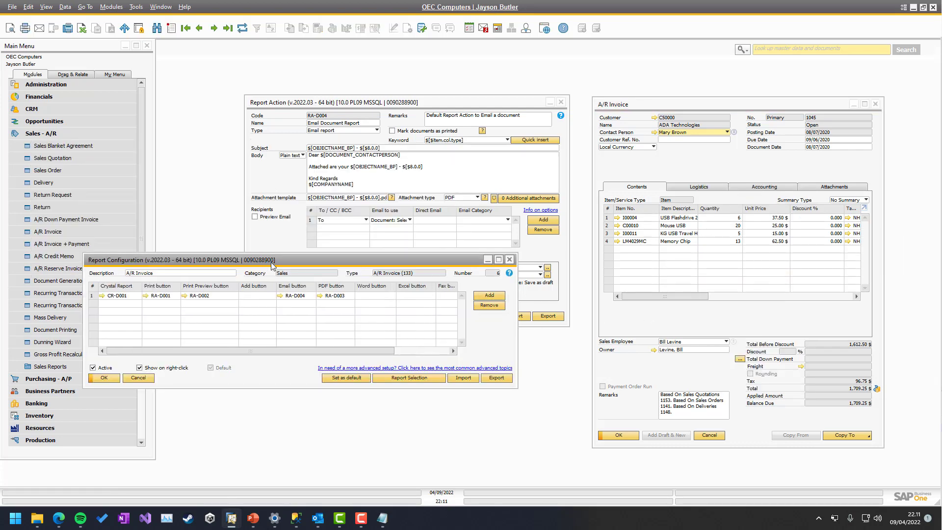
left_click_drag(315, 279, 354, 328)
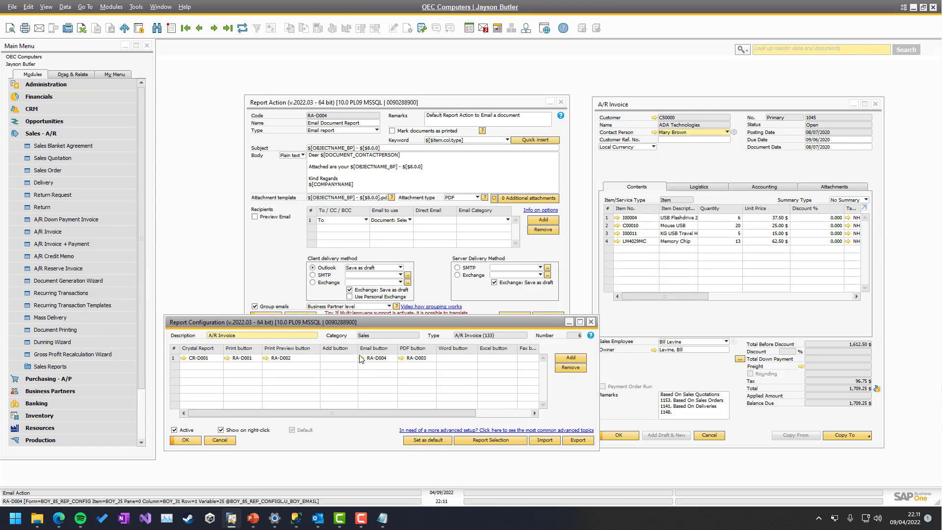
Check the notes, then clear the RA-D004 entry from the Email button's action cell
left_click(383, 518)
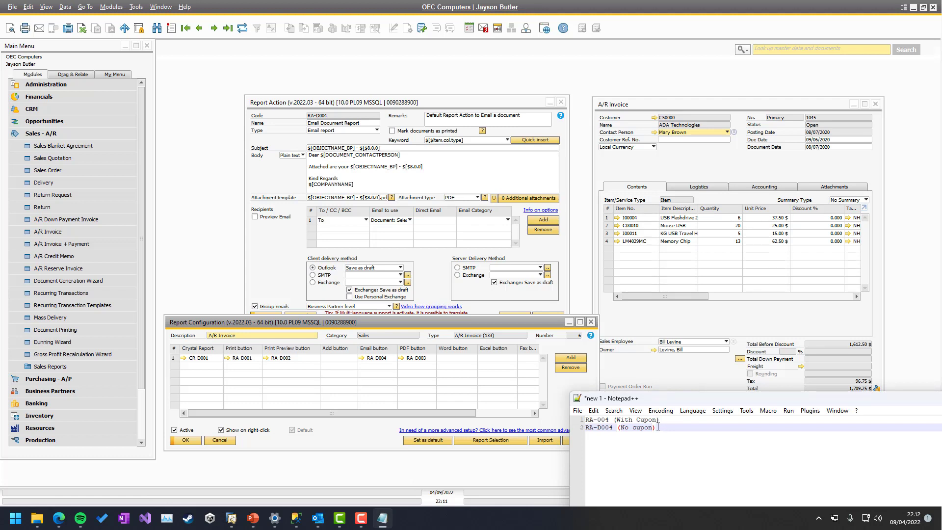
left_click_drag(660, 420, 575, 415)
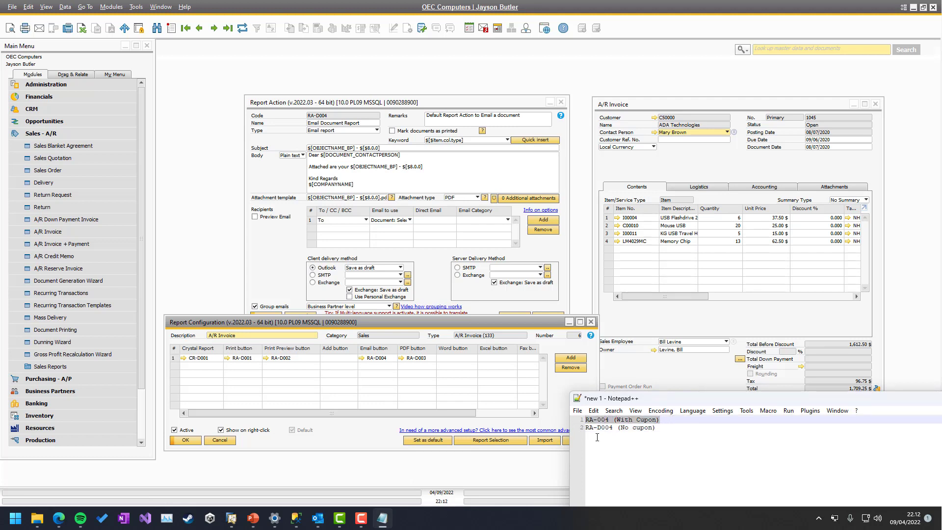
left_click(636, 435)
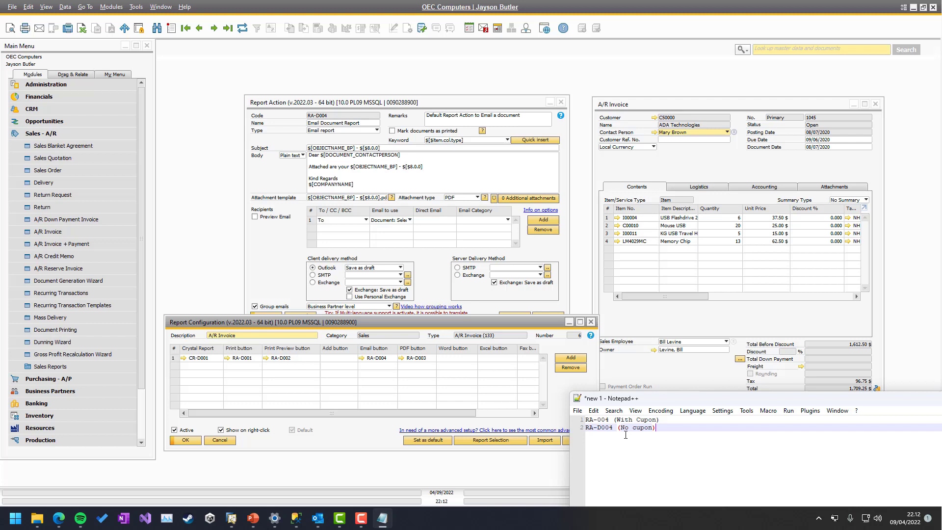
left_click(377, 358)
key("Delete")
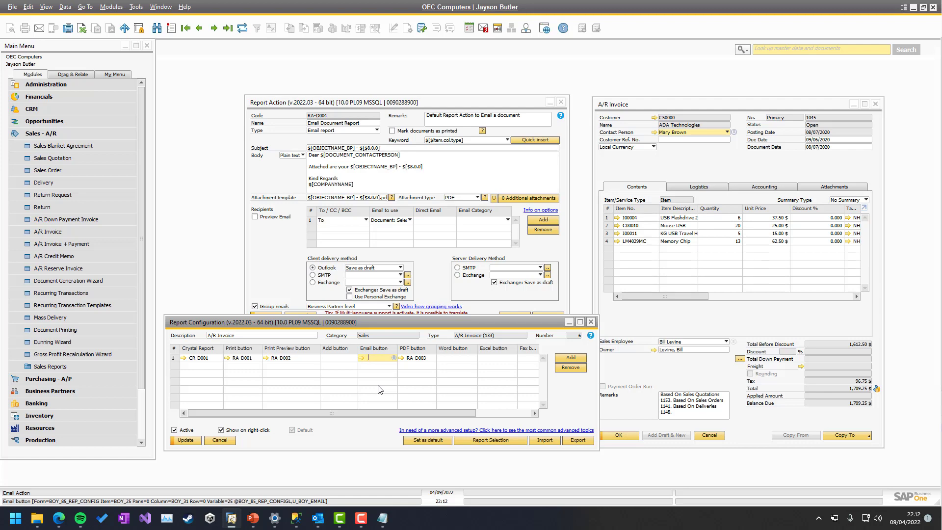
key("Tab")
Add report action RA-005 named 'Invoice with or without cupon' with type Conditional Action
left_click(352, 346)
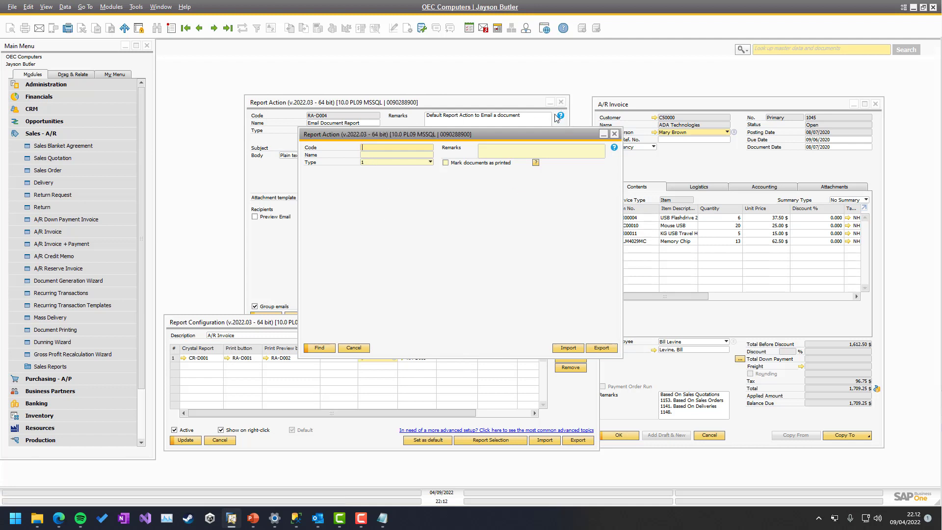
key("ctrl+a")
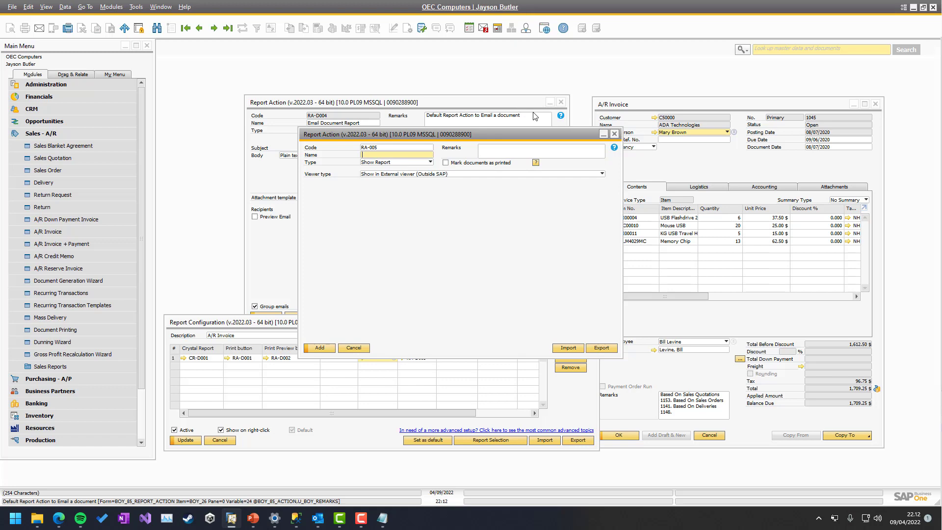
left_click(561, 102)
left_click_drag(532, 137, 475, 79)
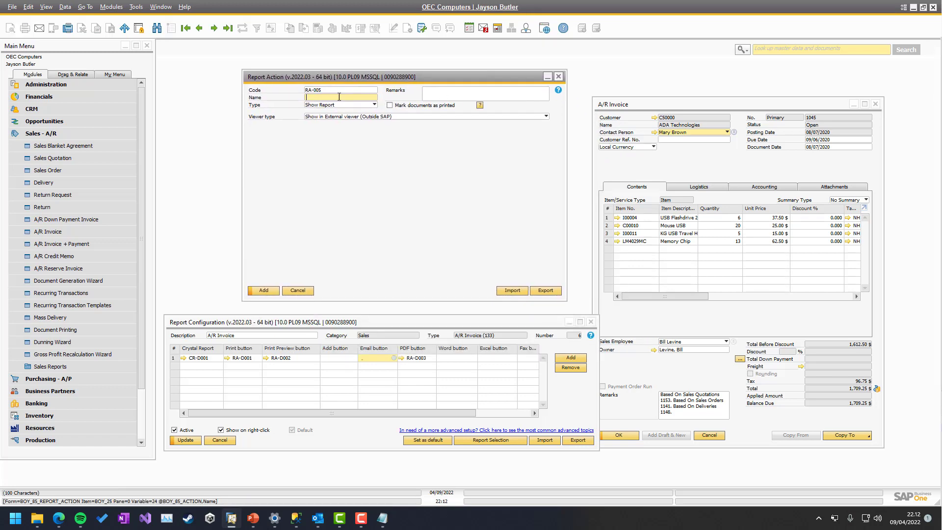
left_click(339, 97)
type("Invoice with or without cupon")
left_click(318, 105)
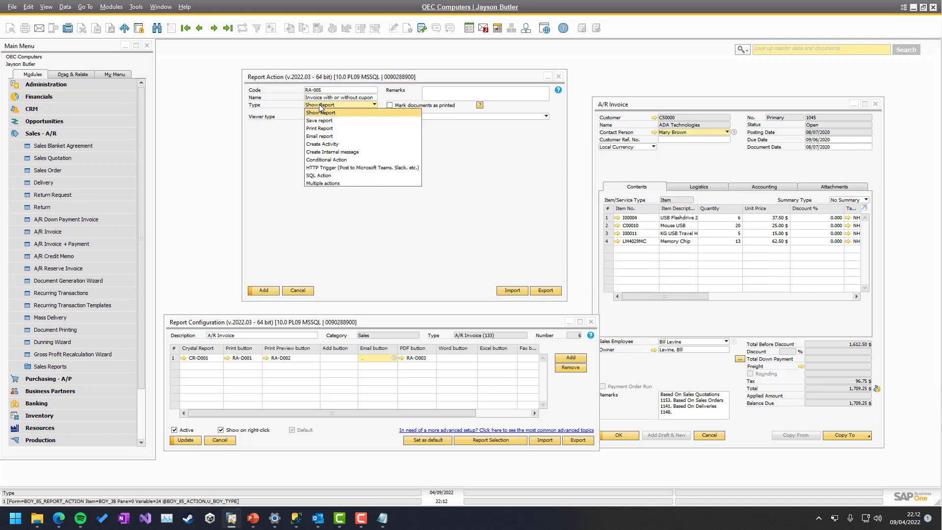
left_click(331, 160)
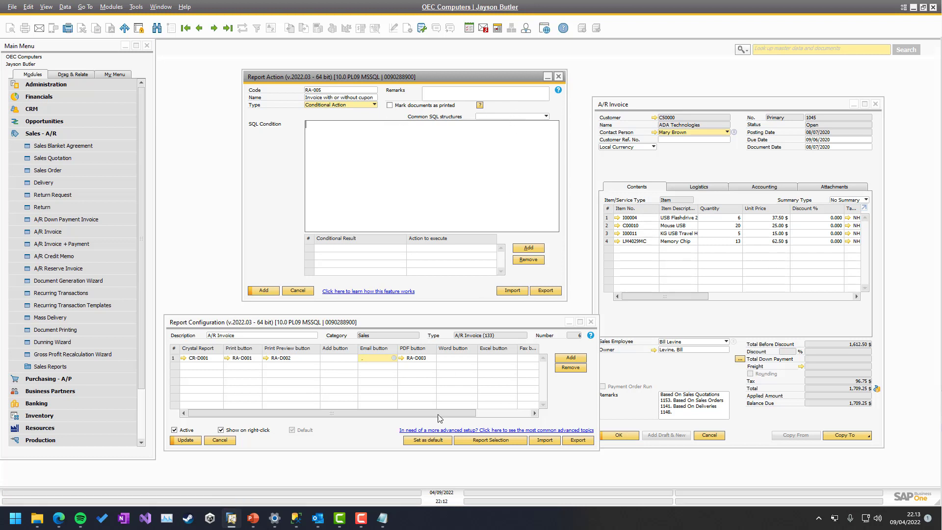
Start a new SSMS query 'SELECT * FROM OINV WHERE DocEntry ='
left_click(296, 518)
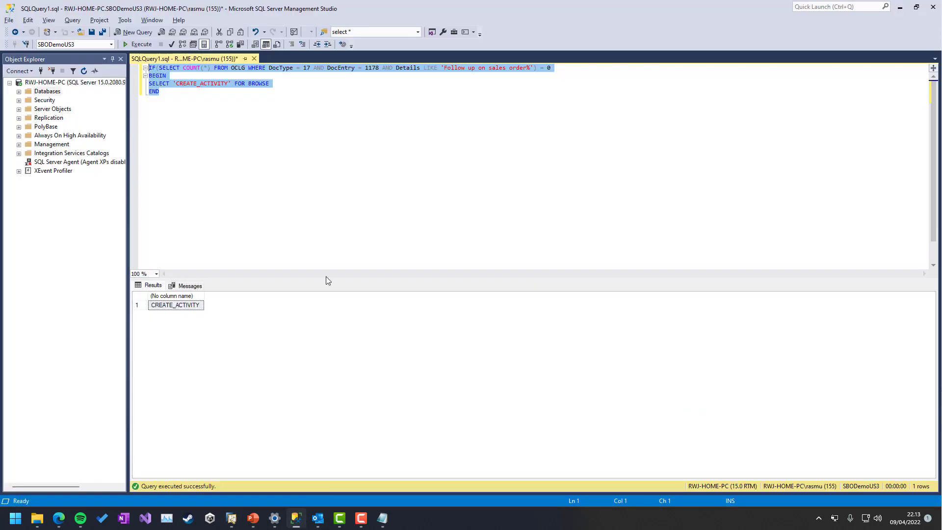
left_click(226, 178)
key("ctrl+n")
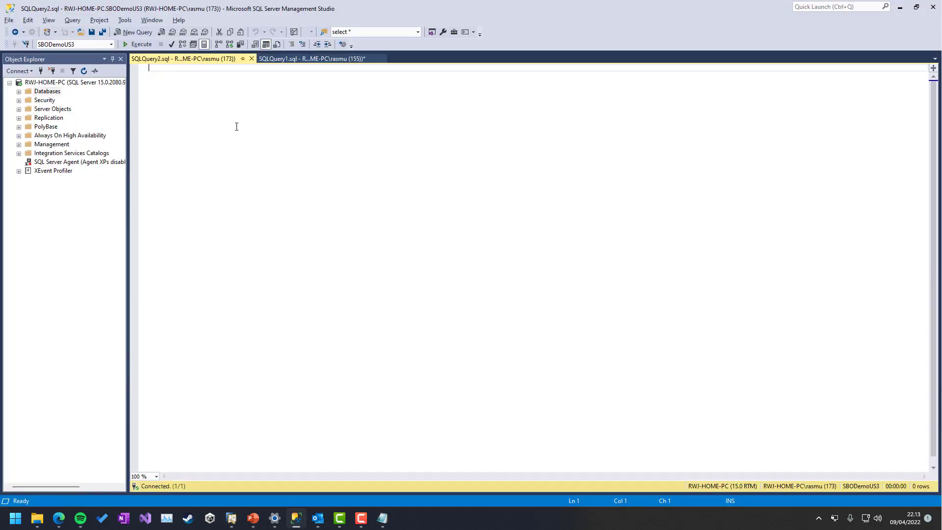
type("SELECT ")
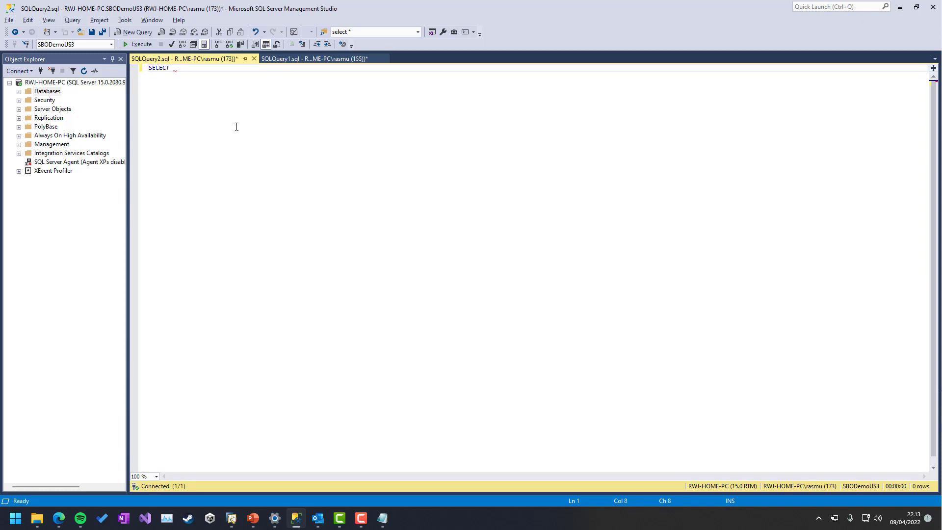
type("* FROM OINV ")
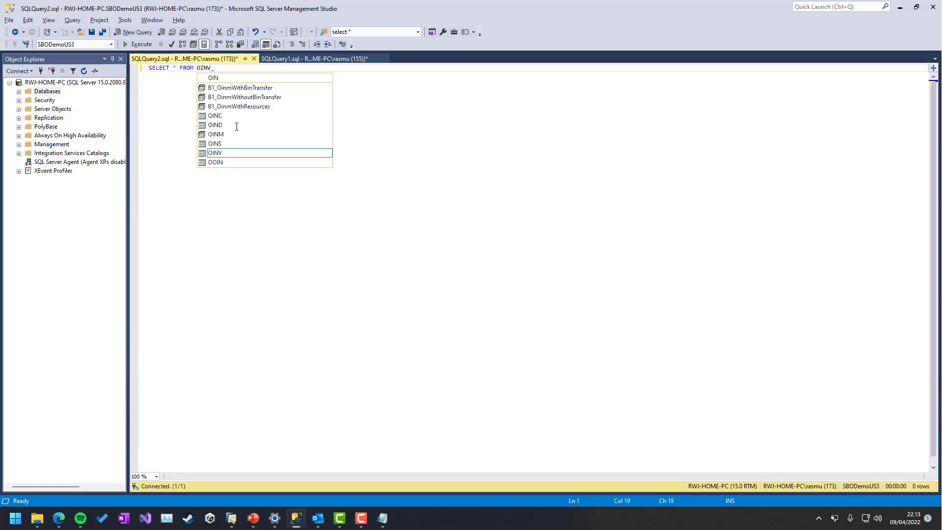
type("WHERE ")
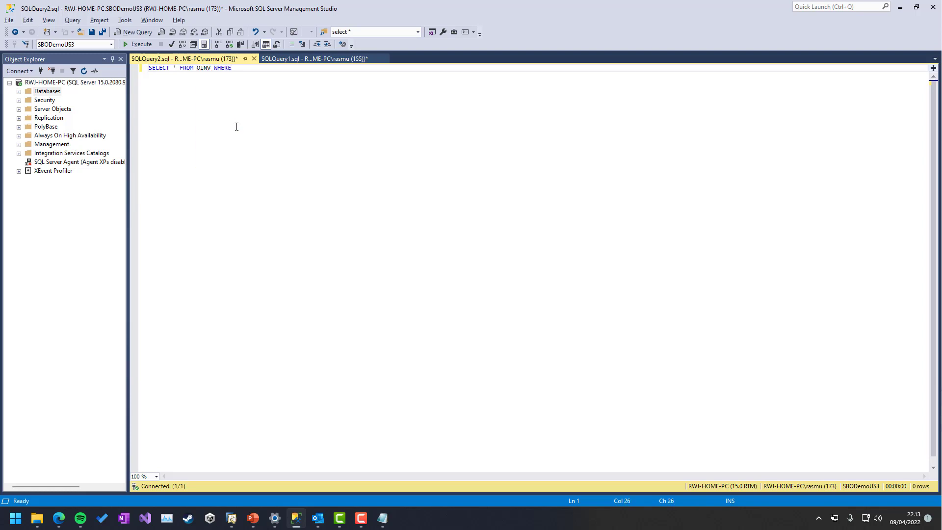
type("DocEntry =")
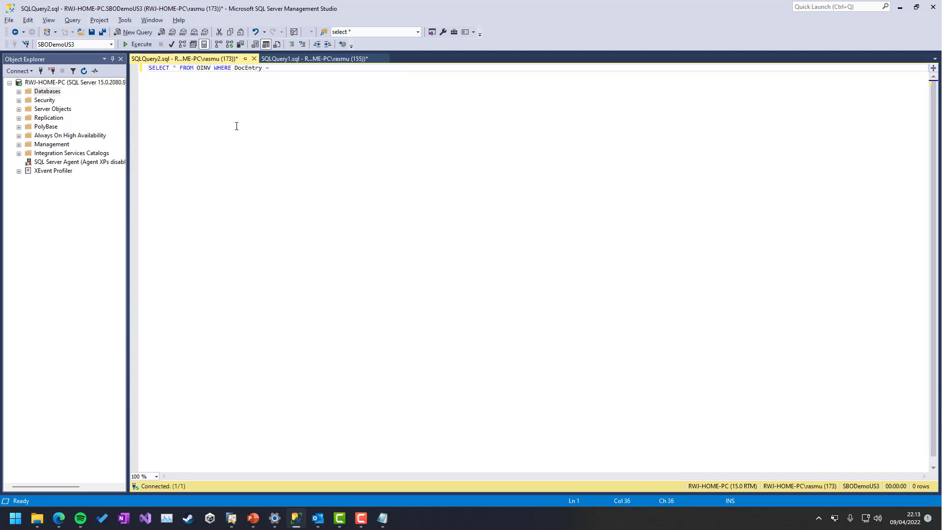
Copy invoice 1045's DocEntry from its system info in SAP
key("alt+Tab")
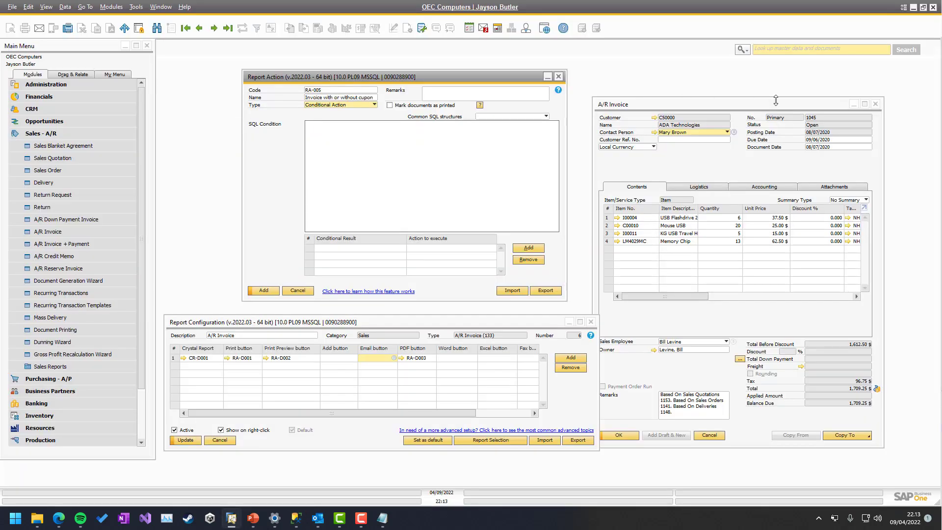
mouse_move(813, 120)
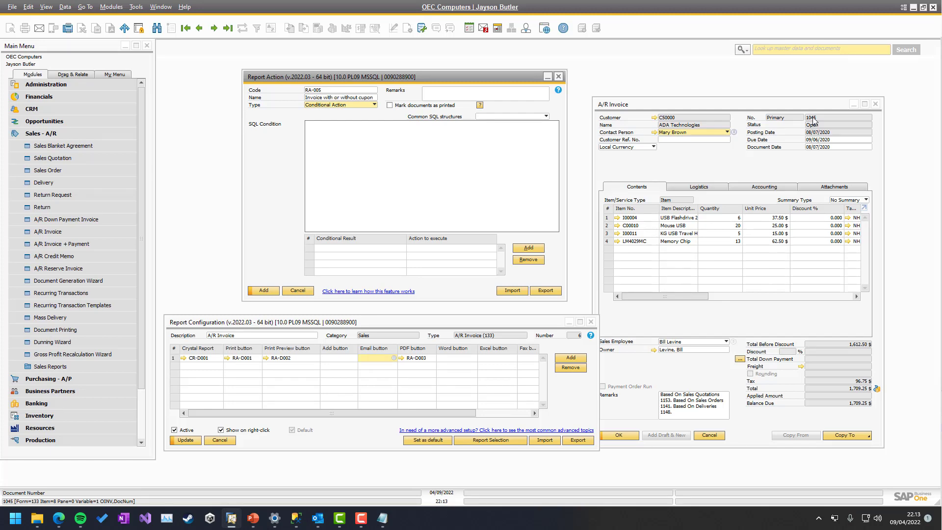
right_click(813, 119)
mouse_move(853, 138)
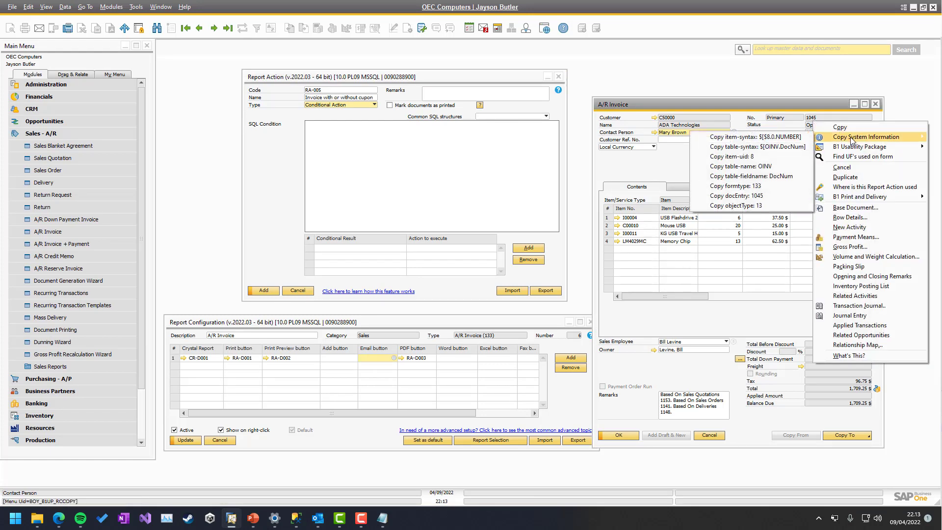
left_click(754, 197)
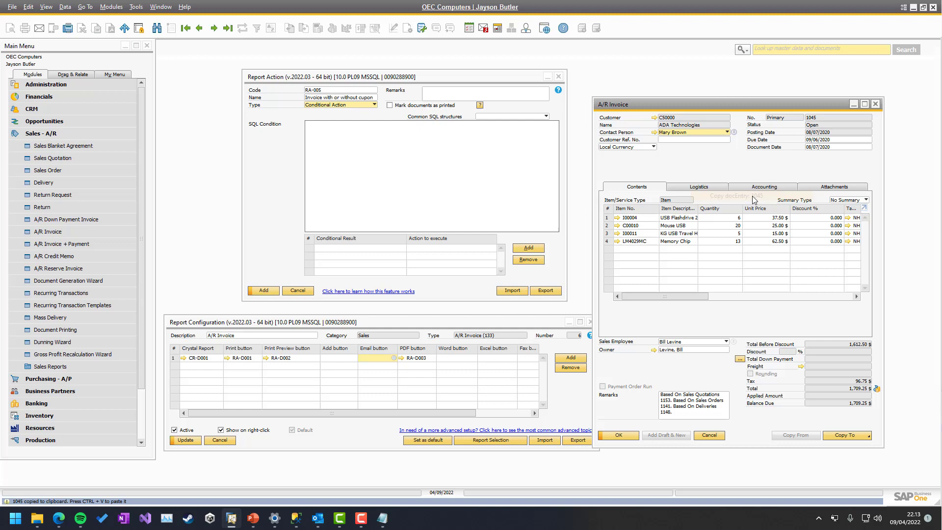
Query DocTotal for DocEntry 1045, returning 1709.25
key("alt+Tab")
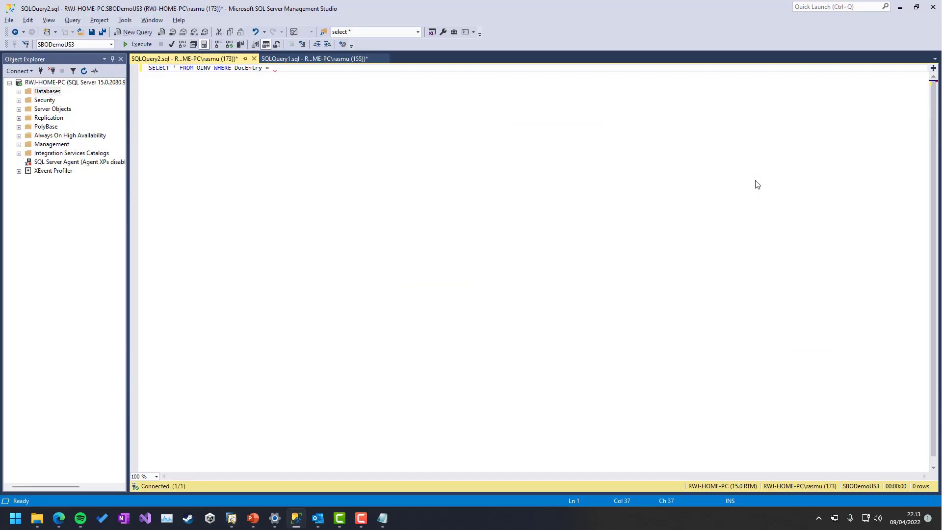
key("ctrl+v")
key("F5")
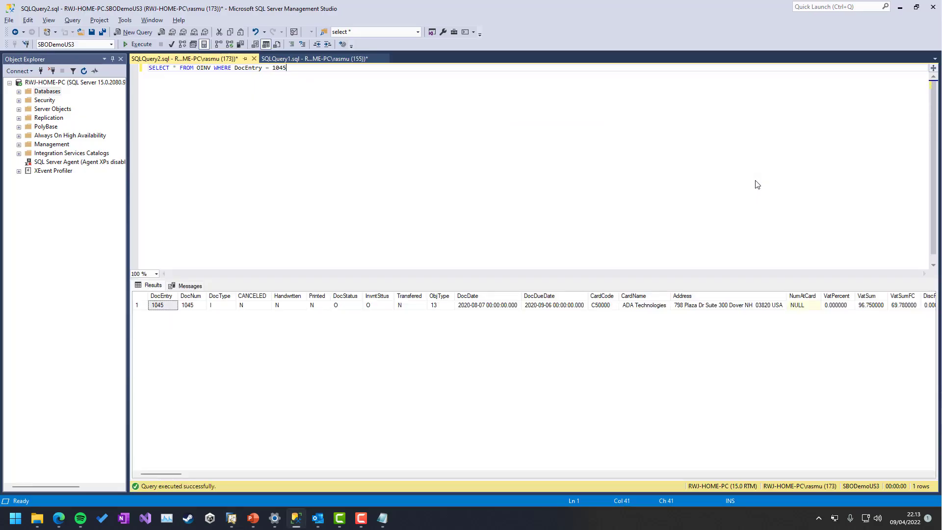
key("Home")
type("Doc")
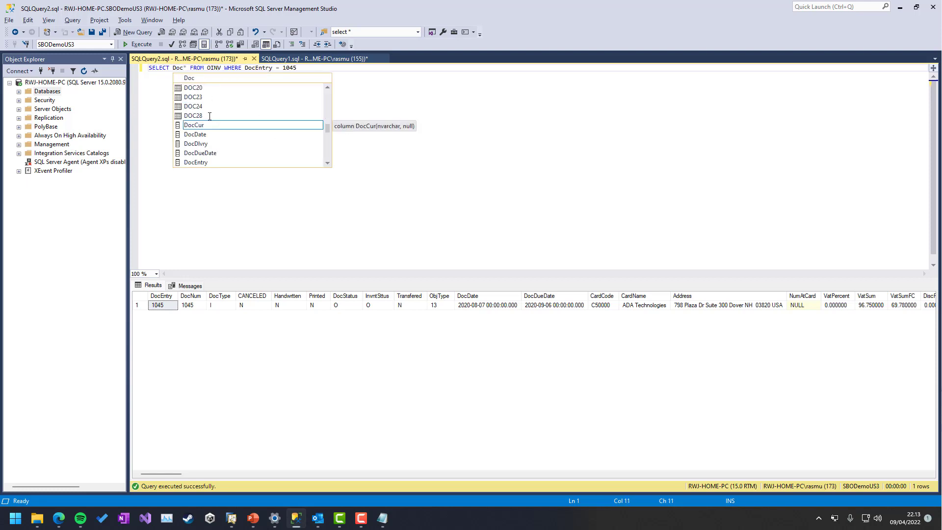
type("Total")
key("Delete")
key("F5")
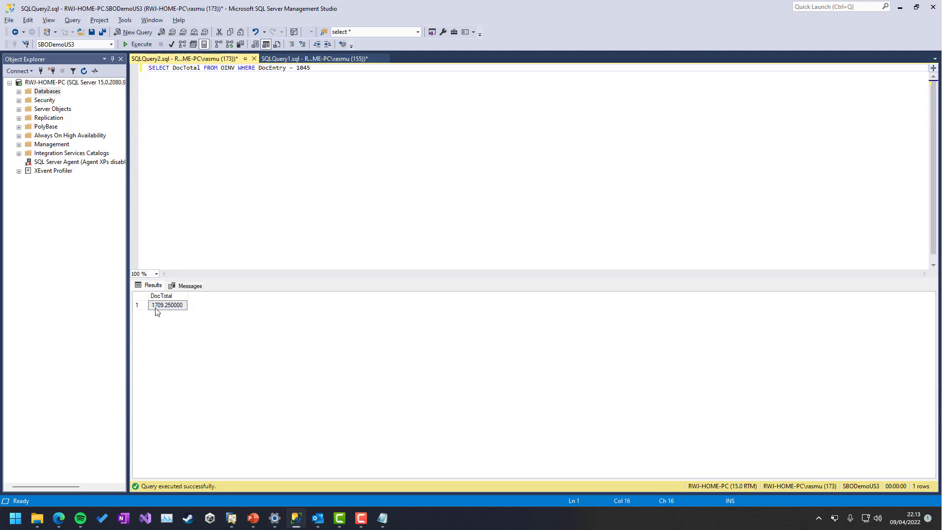
Rerun the DocTotal query for DocEntry 1046, returning 77259.69
left_click(315, 90)
key("BackSpace")
type("6")
key("F5")
Wrap the query in an IF() > 5000 BEGIN/END ELSE BEGIN/END structure
key("Home")
type("IF(")
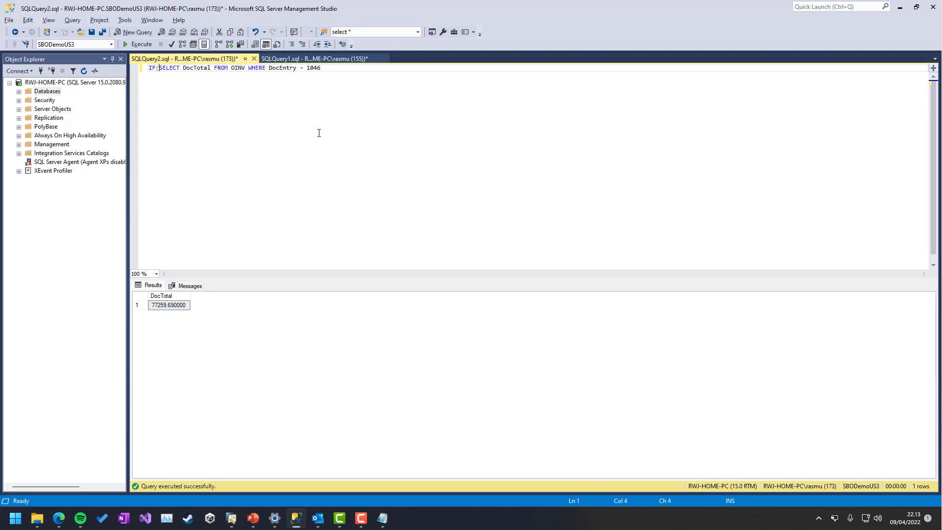
type(") > 5000")
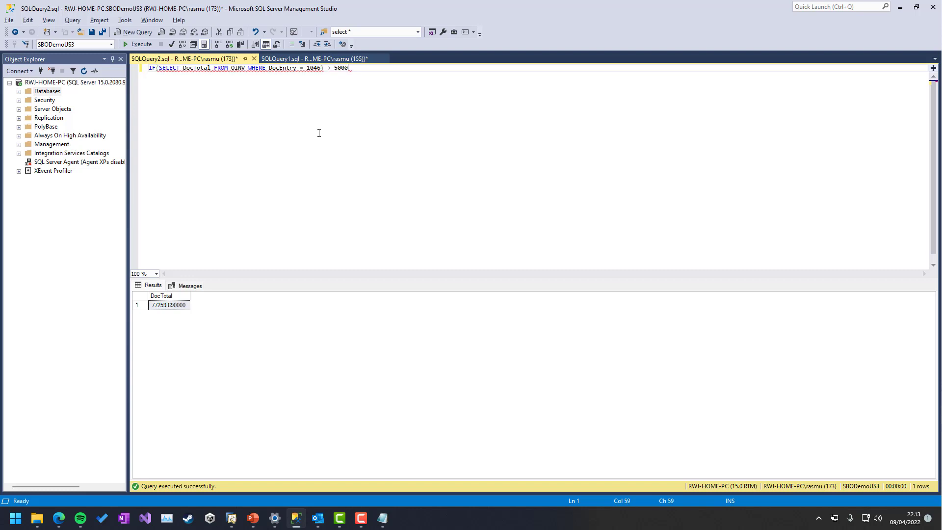
key("Return")
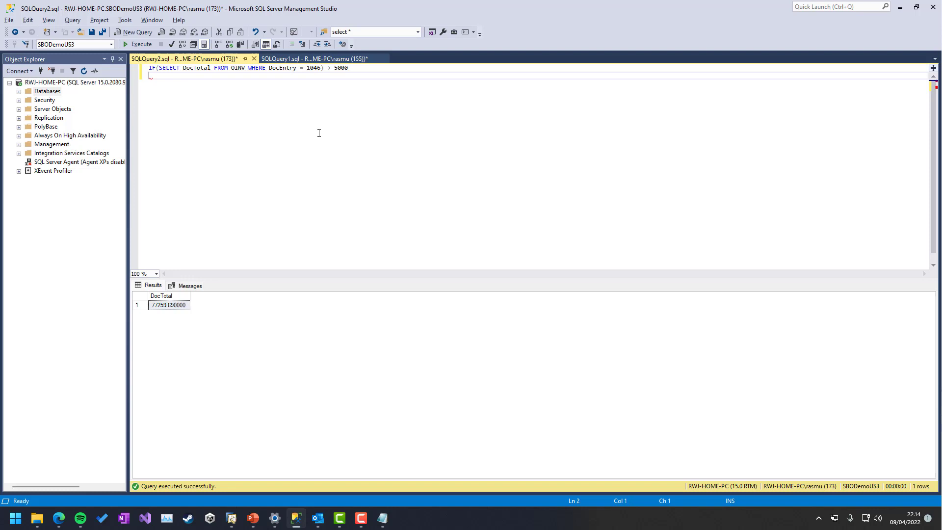
type("BEGIN")
key("Return")
type("END")
key("Return")
type("ELS")
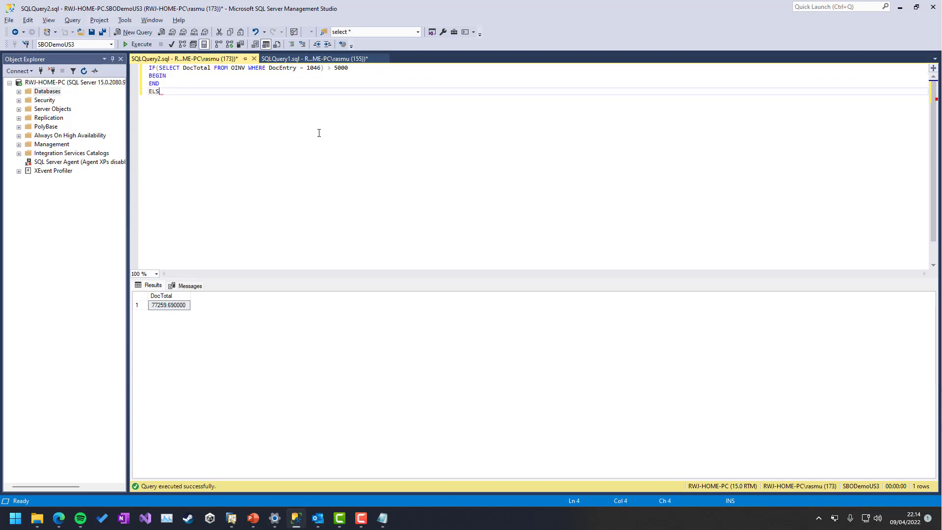
type("E")
key("Return")
type("B")
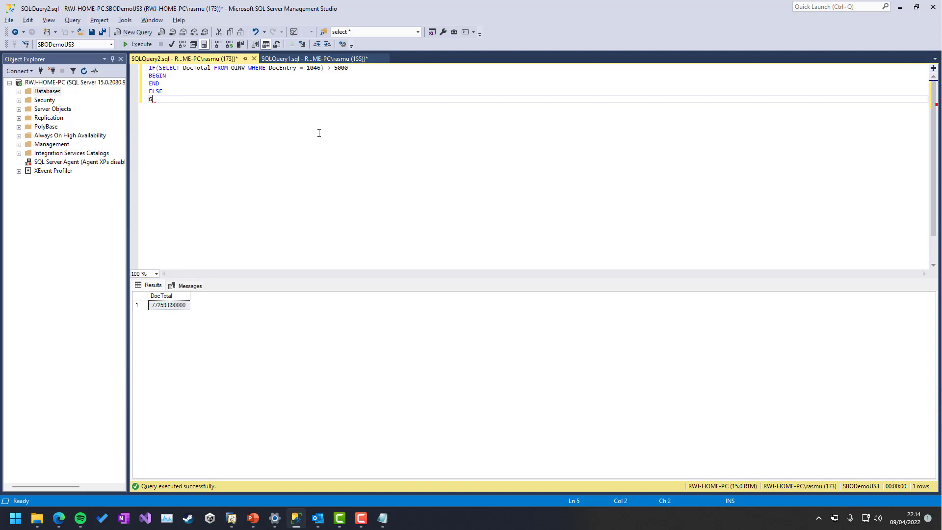
type("EGIN")
key("Return")
type("END")
Fill the blocks with SELECT 'WITH_CUPON' FOR BROWSE and SELECT 'NORMAL' FOR BROWSE
key("Up")
key("Up")
key("Up")
key("Up")
key("End")
key("Return")
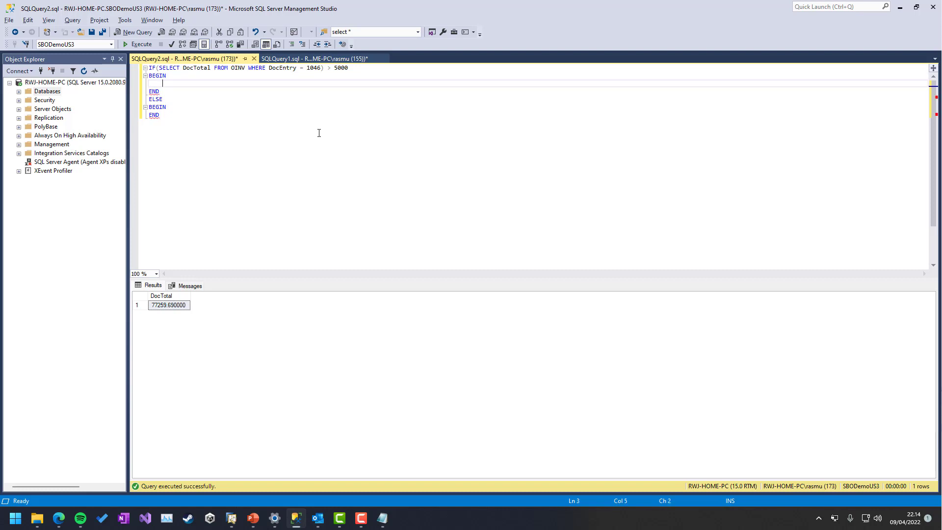
type("SELECT 'WITH_CUPON' FOR BROWS")
key("shift+Home")
key("ctrl+c")
key("Down")
key("Down")
key("Down")
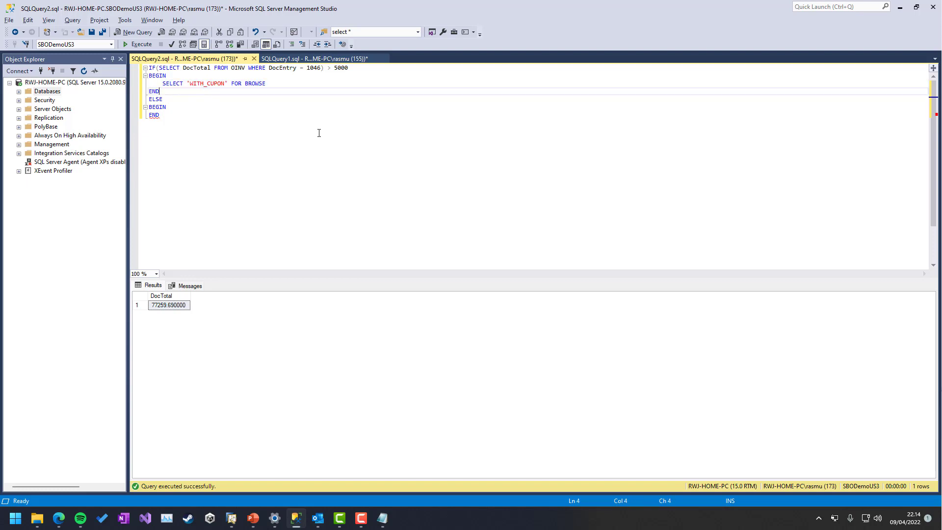
key("End")
key("Return")
key("ctrl+v")
key("Home")
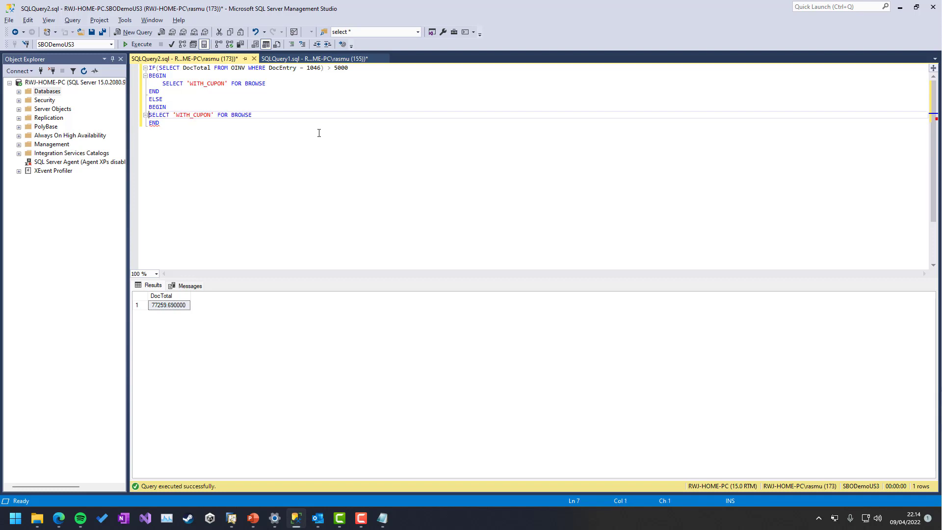
key("Tab")
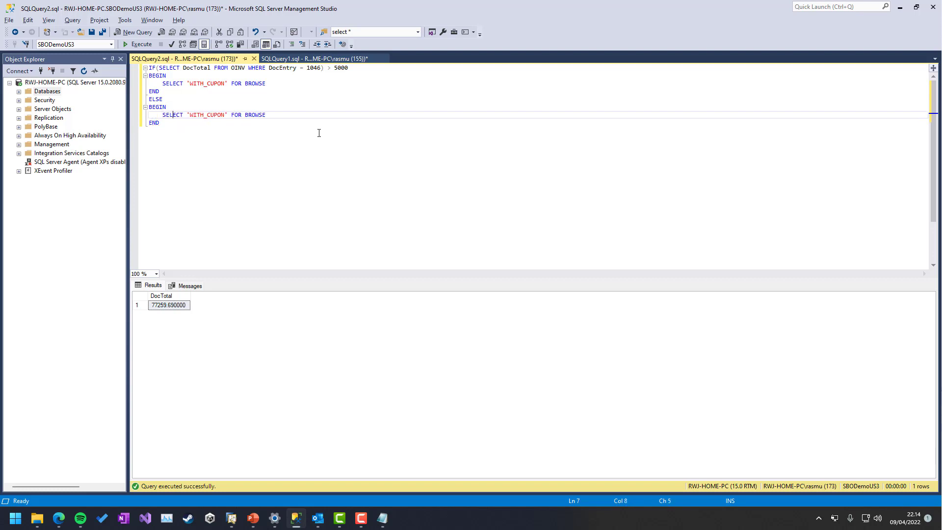
key("Right")
key("Right")
key("Right")
key("Right")
key("Right")
type("NORMAL")
key("Delete")
key("Delete")
key("Delete")
key("Delete")
key("Delete")
key("Delete")
key("Delete")
key("Delete")
key("Delete")
key("Delete")
Test the conditional query for entries 1046 and 1045, the latter returning NORMAL
key("F5")
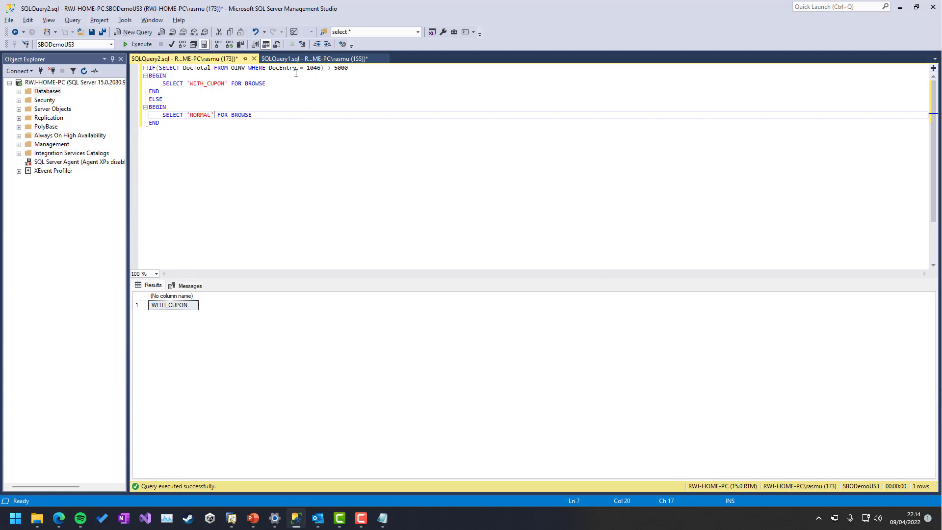
left_click(317, 69)
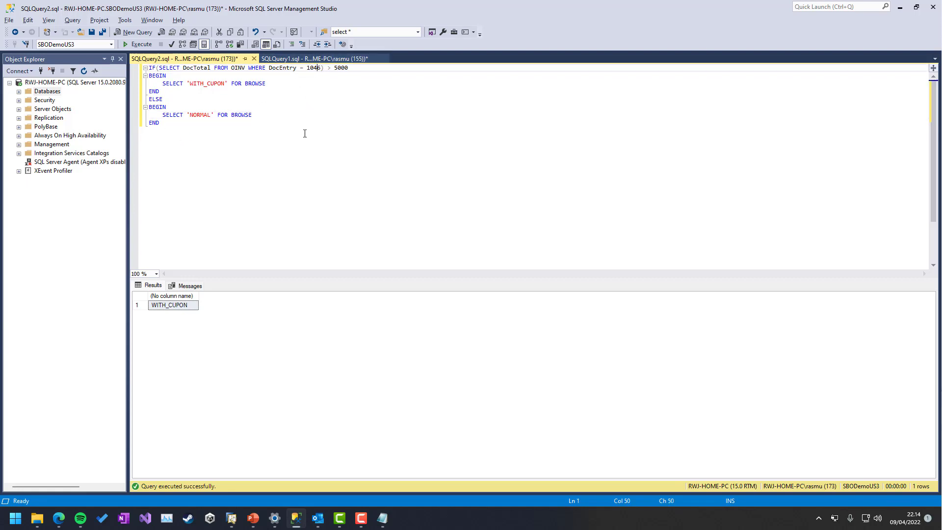
key("Delete")
type("5")
key("F5")
Select the whole conditional query and go to RA-005's SQL Condition box in SAP
left_click_drag(178, 127, 69, 53)
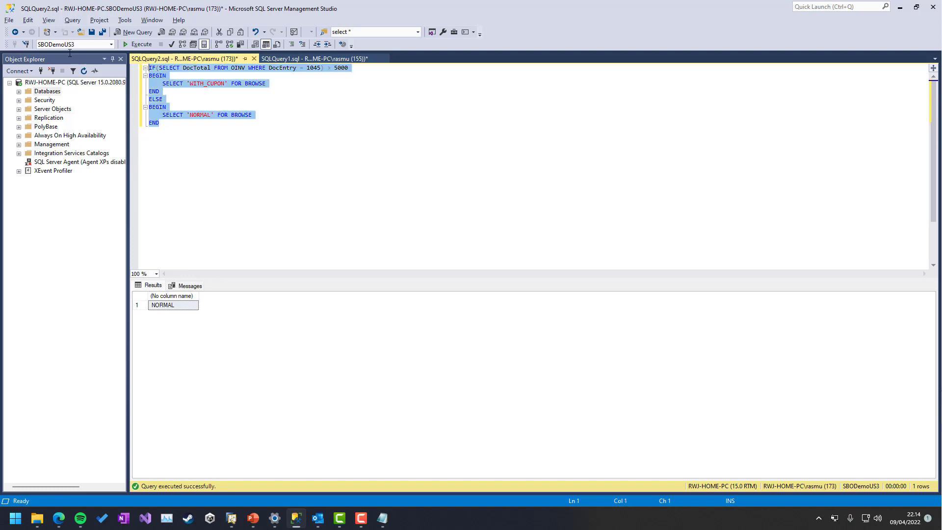
key("alt+Tab")
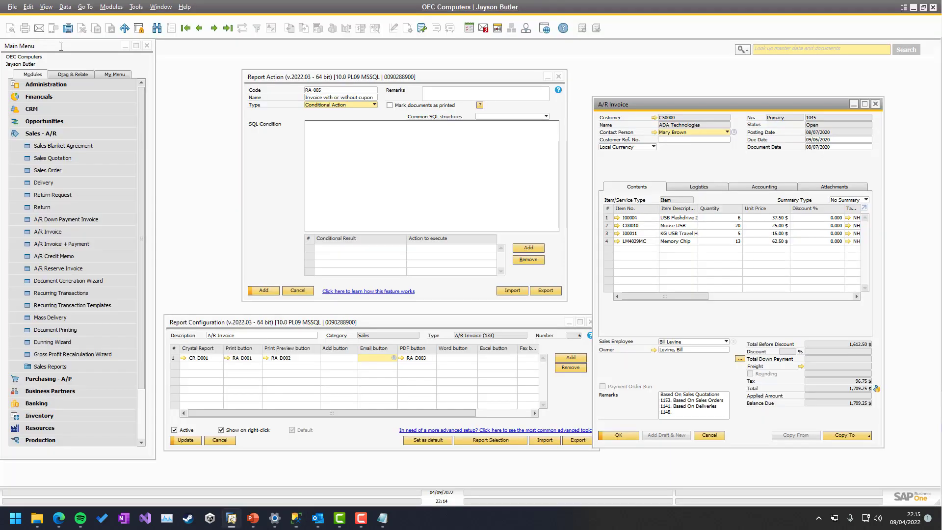
left_click(376, 142)
Paste the coupon query into RA-005's SQL Condition and replace entry number 1045 with DocKey@
key("ctrl+v")
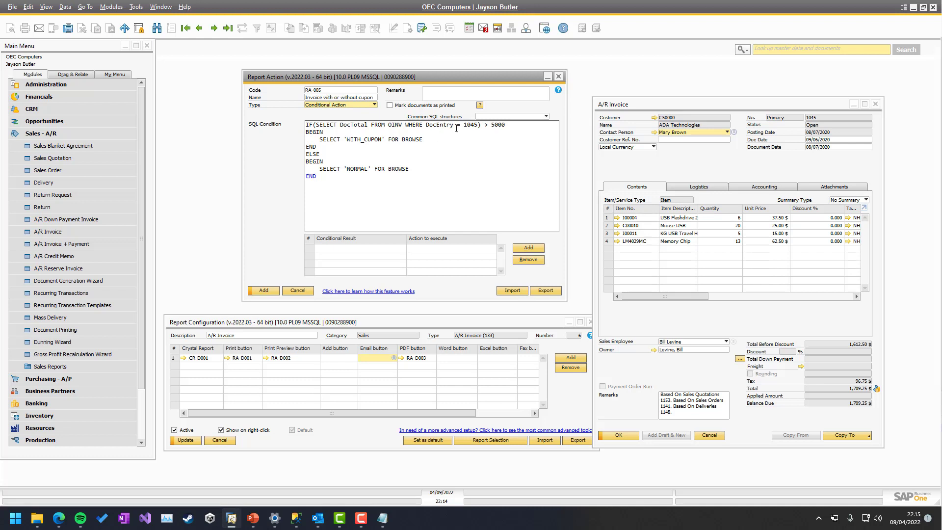
key("shift+End")
left_click_drag(464, 125, 478, 125)
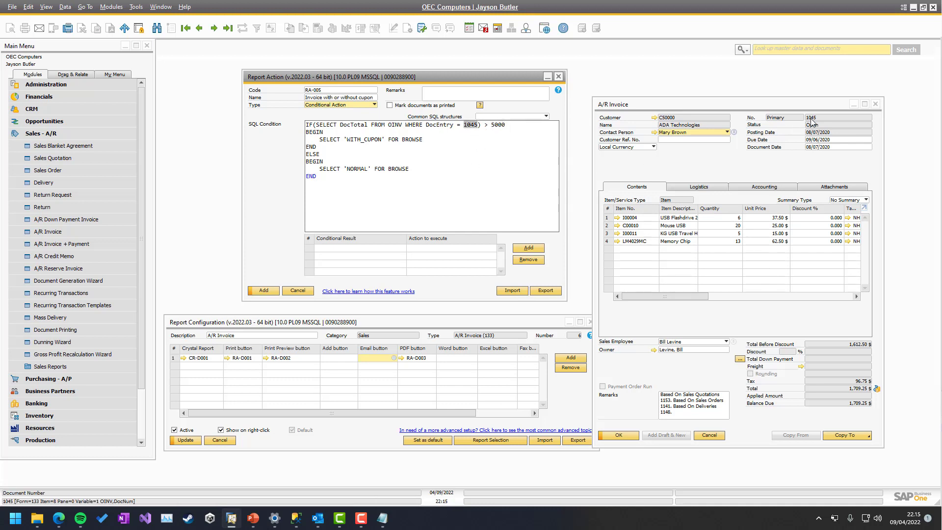
left_click(641, 170)
key("Page_Down")
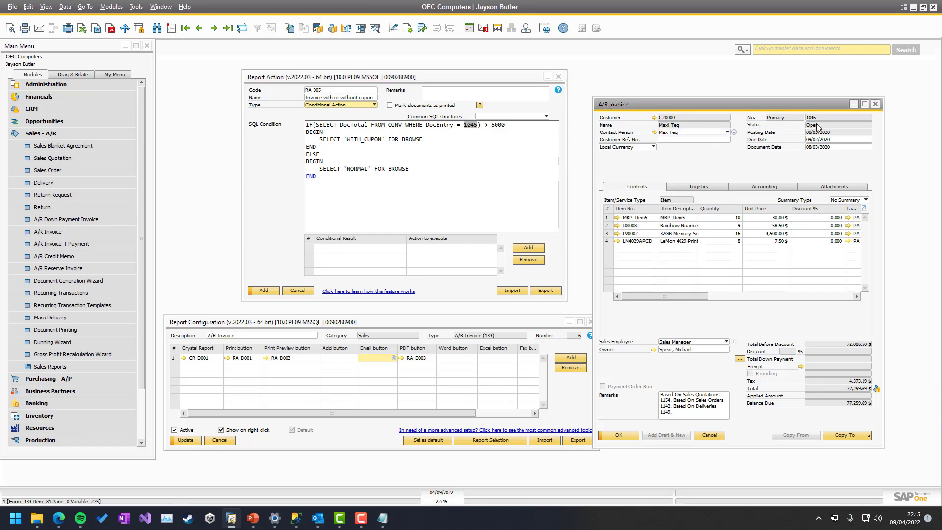
left_click(462, 125)
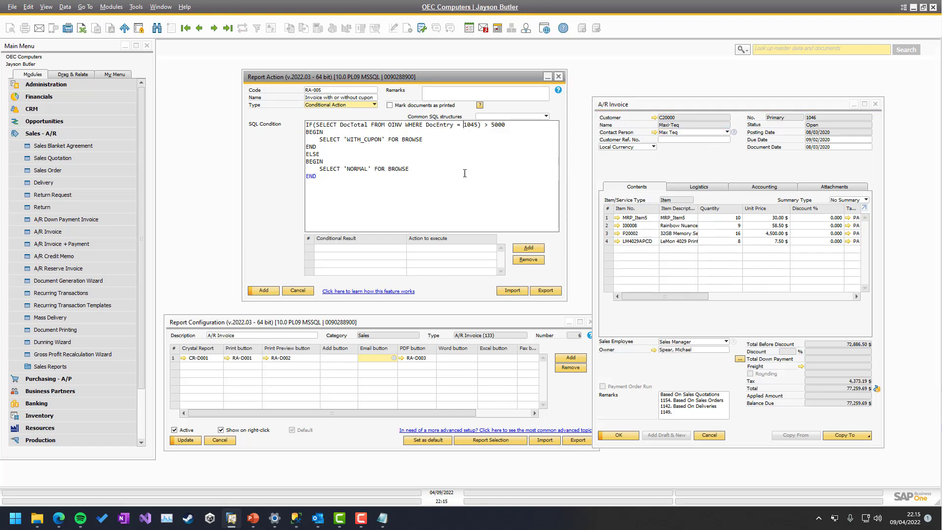
key("Delete")
key("Delete")
key("Delete")
key("Delete")
type("DocKey@")
key("shift+Left")
key("shift+Left")
key("shift+Left")
key("shift+Left")
key("shift+Left")
key("shift+Left")
key("shift+Left")
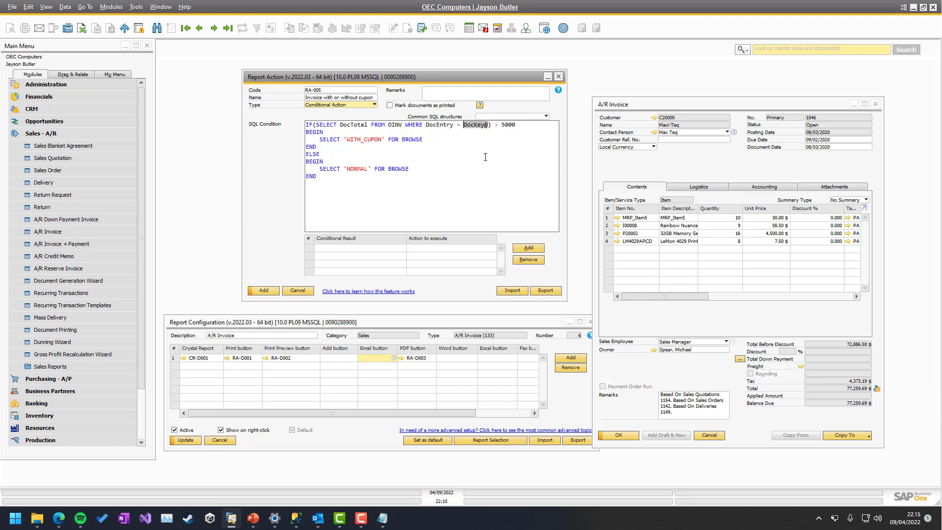
left_click(396, 199)
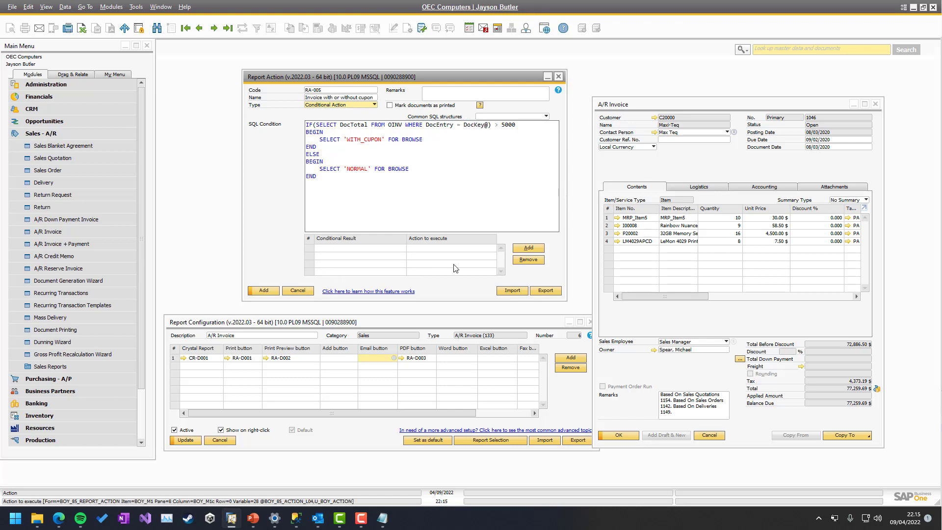
Enter WITH_CUPON and NORMAL, copied from the query, as the two conditional results
left_click(527, 248)
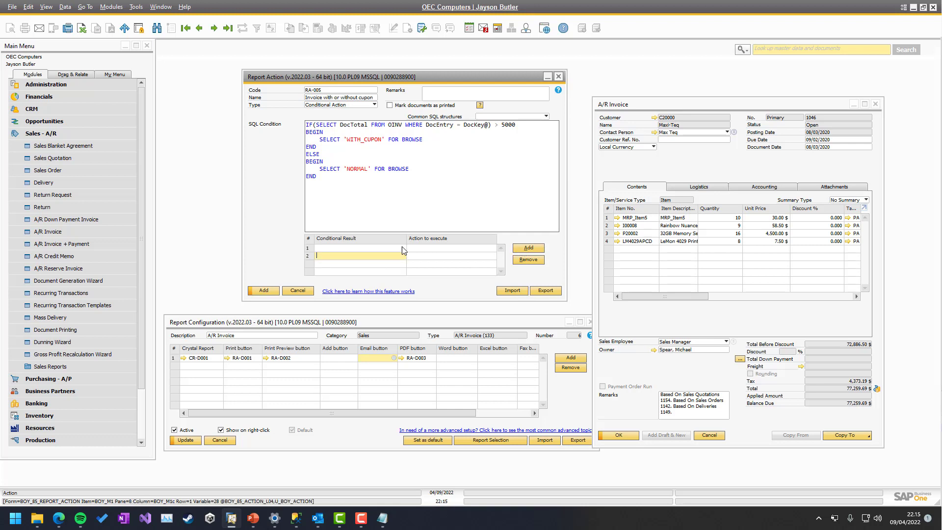
double_click(362, 141)
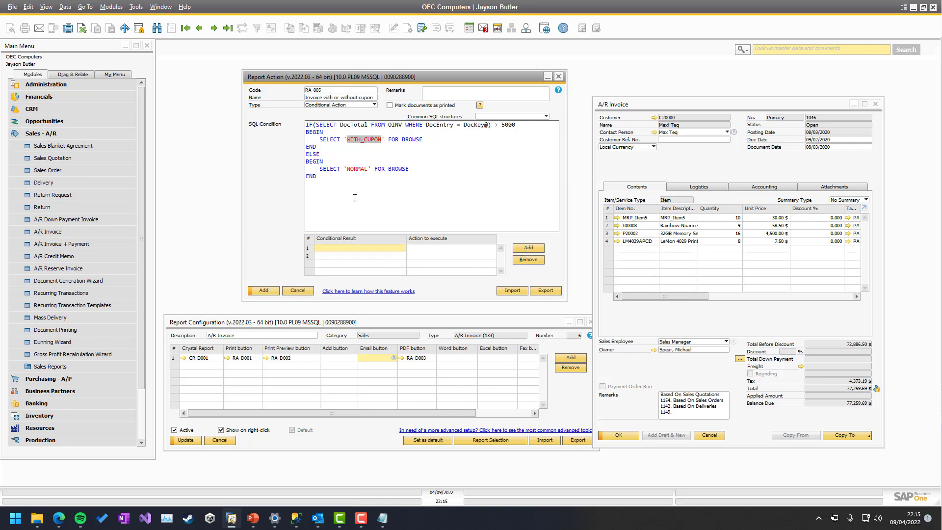
left_click(323, 251)
key("ctrl+v")
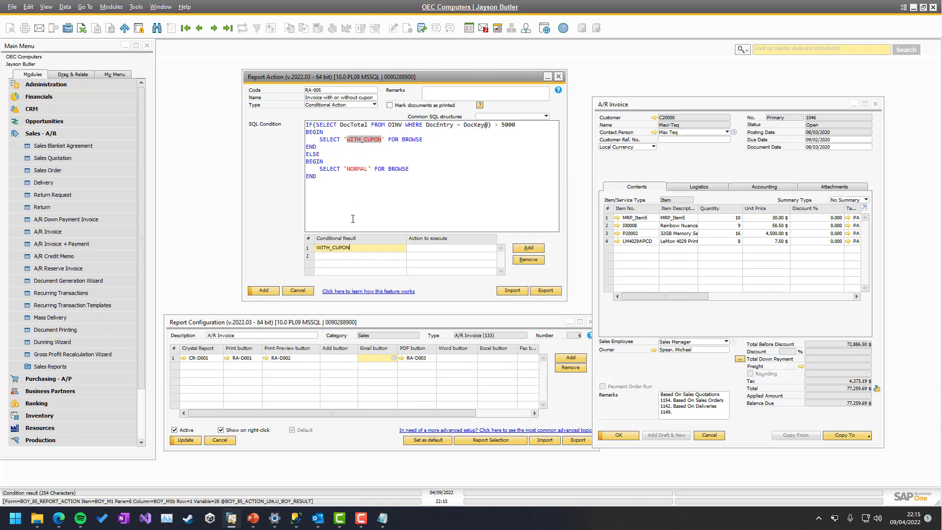
double_click(358, 169)
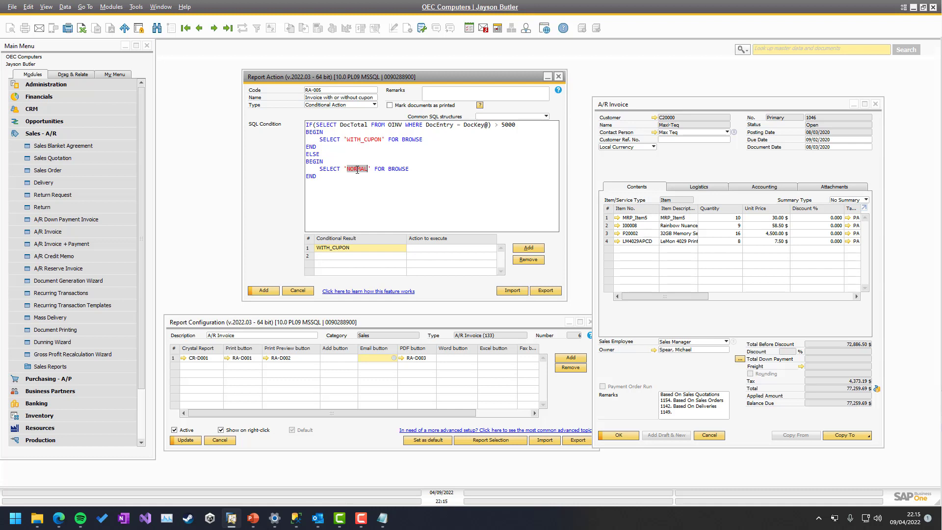
left_click(329, 255)
key("ctrl+v")
Assign report action RA-004 to WITH_CUPON and RA-D004 to NORMAL
left_click(427, 250)
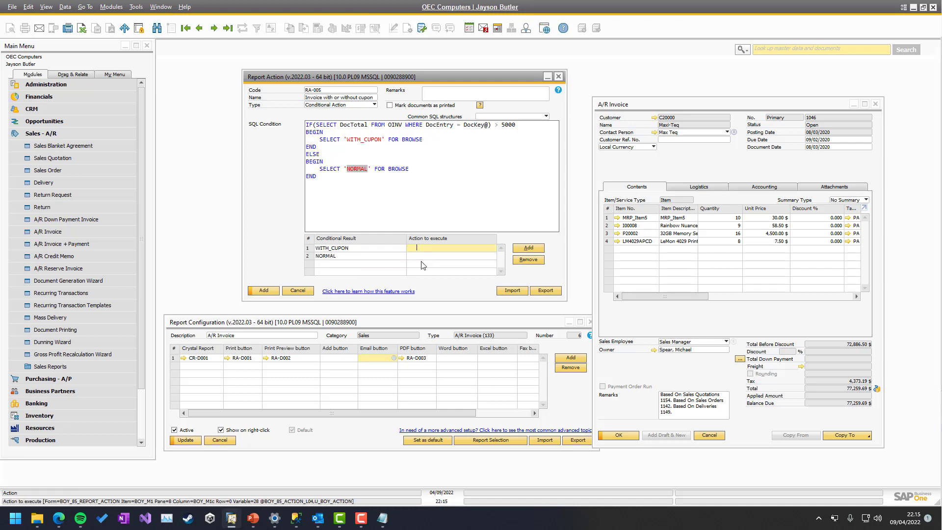
key("Tab")
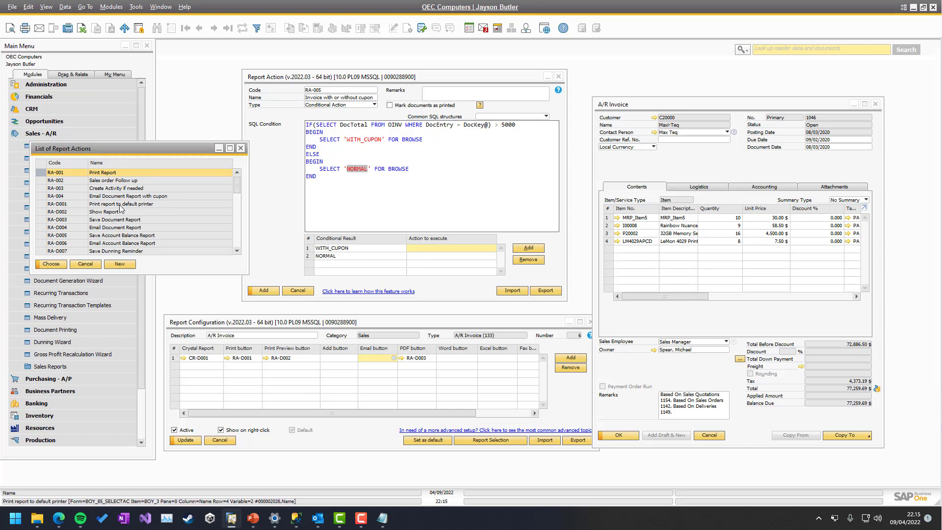
scroll(120, 208, "down", 1)
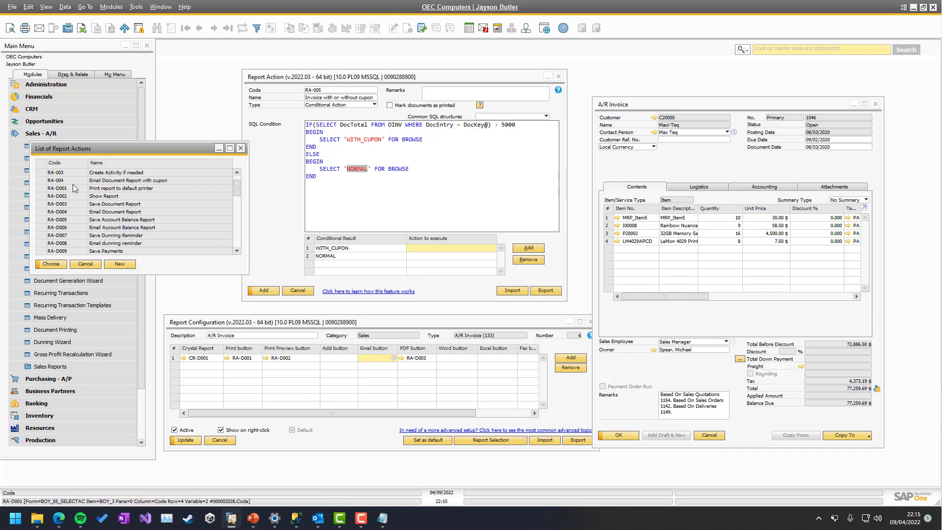
double_click(72, 181)
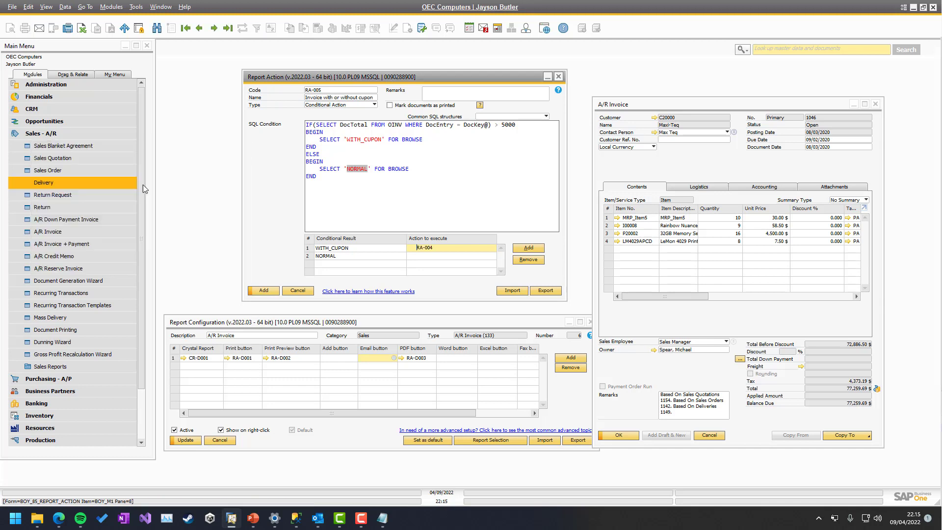
left_click(421, 257)
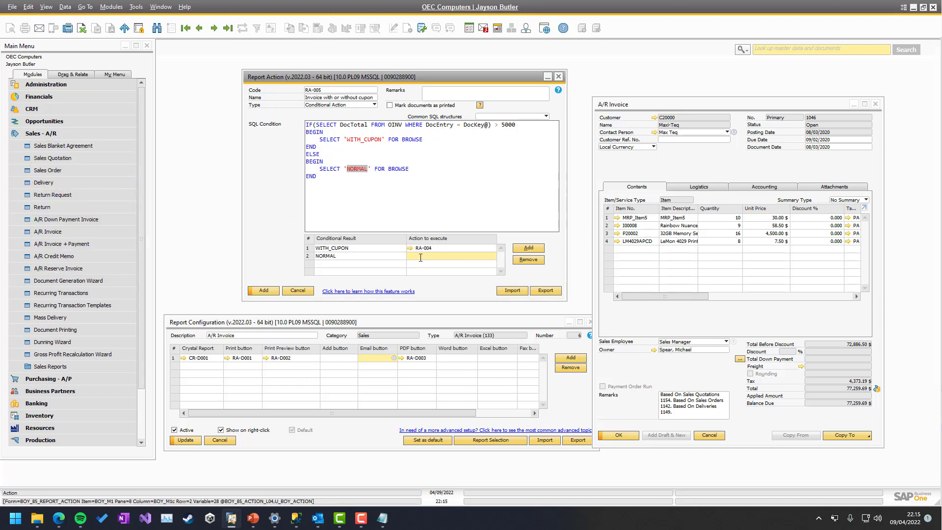
key("Tab")
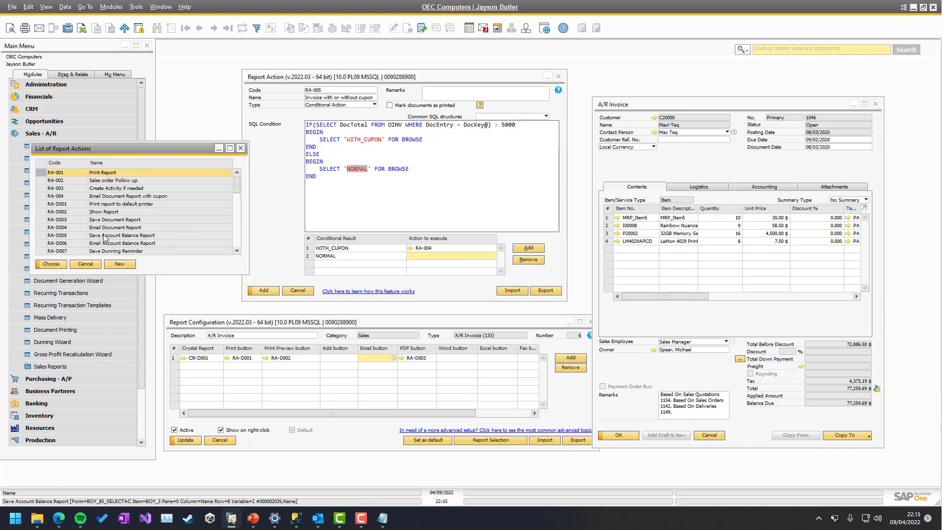
left_click(69, 227)
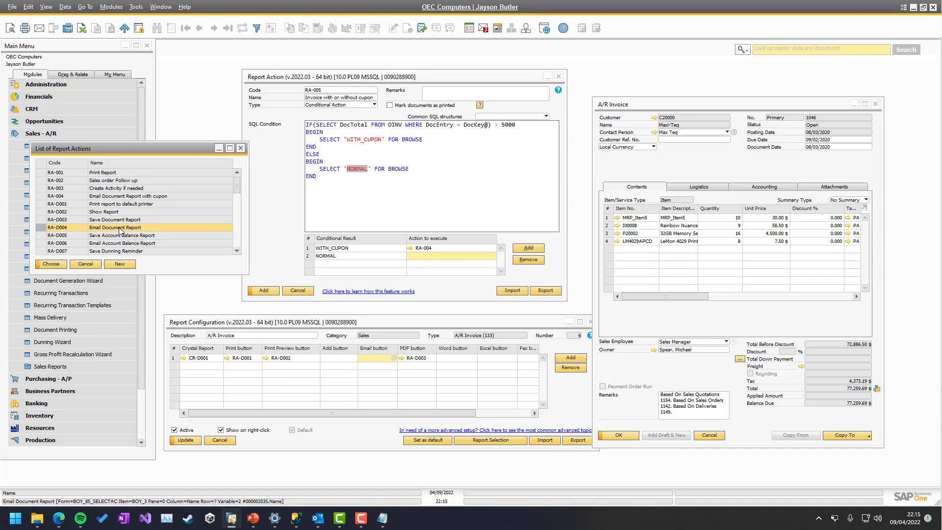
left_click(45, 265)
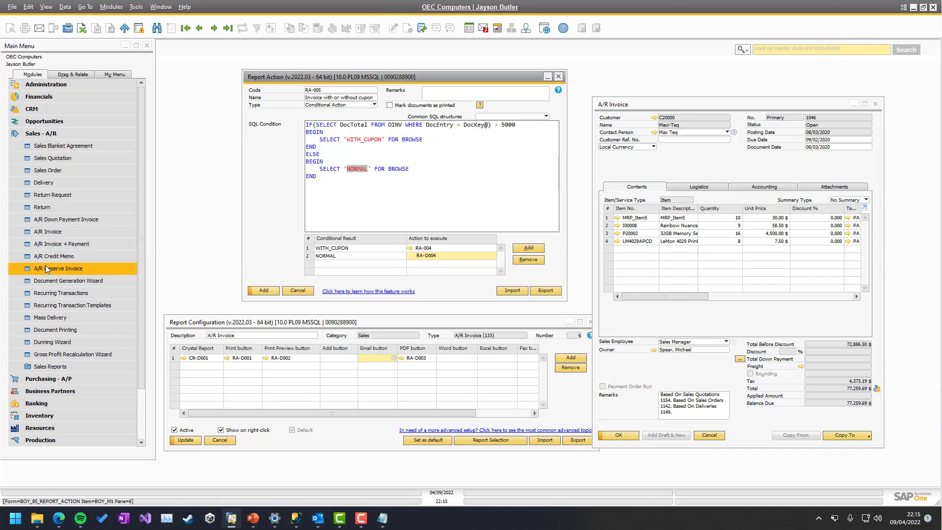
left_click(436, 249)
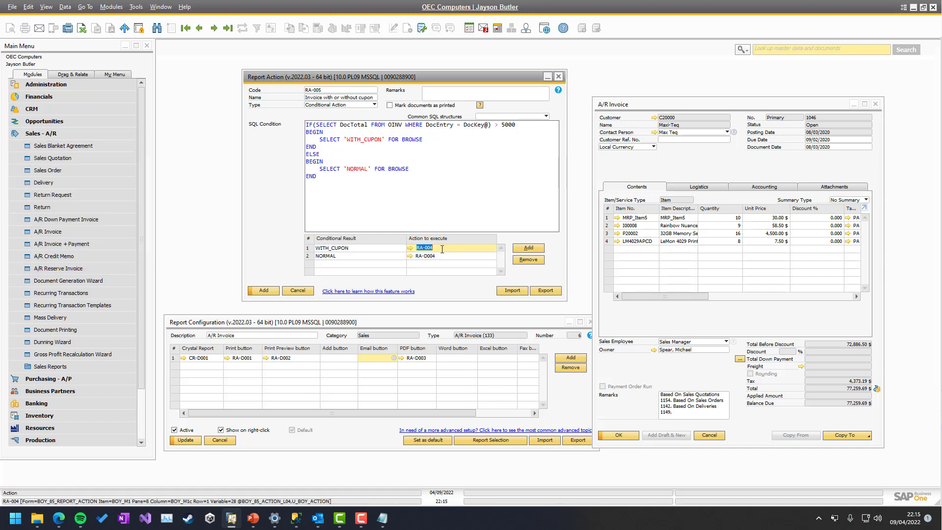
Save RA-005, update the report configuration, and open linked action RA-004 for review
left_click(264, 291)
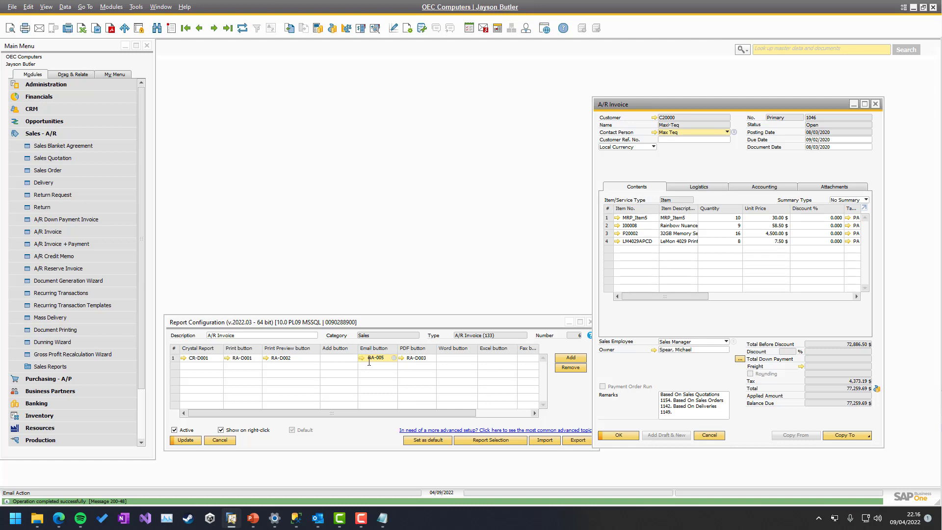
left_click(186, 439)
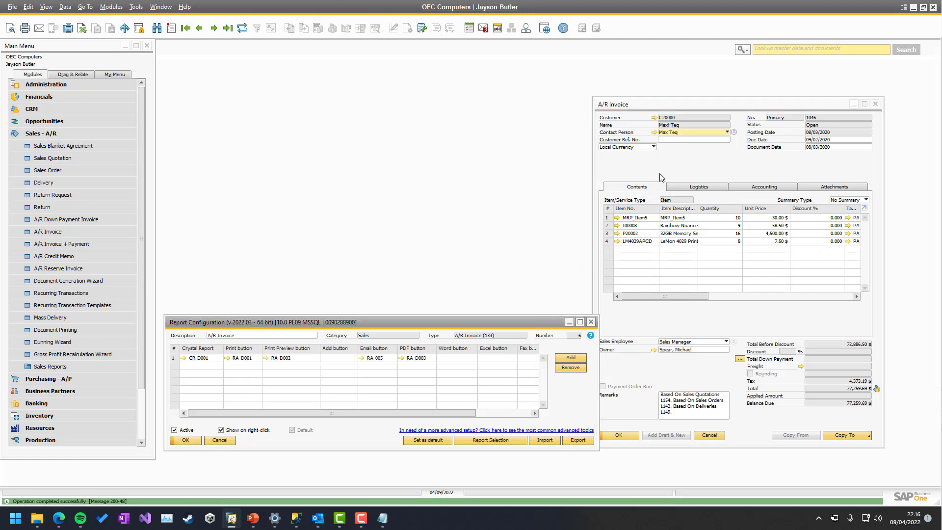
left_click(361, 358)
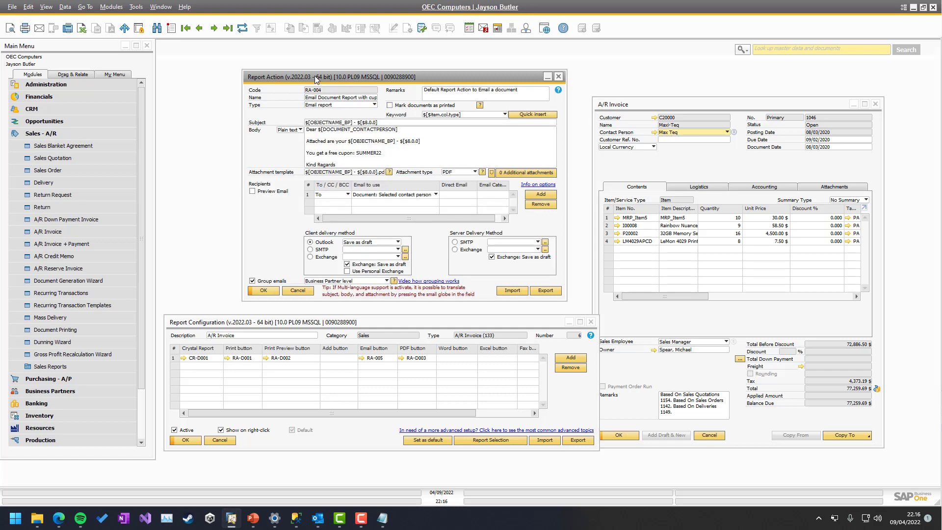
left_click(637, 129)
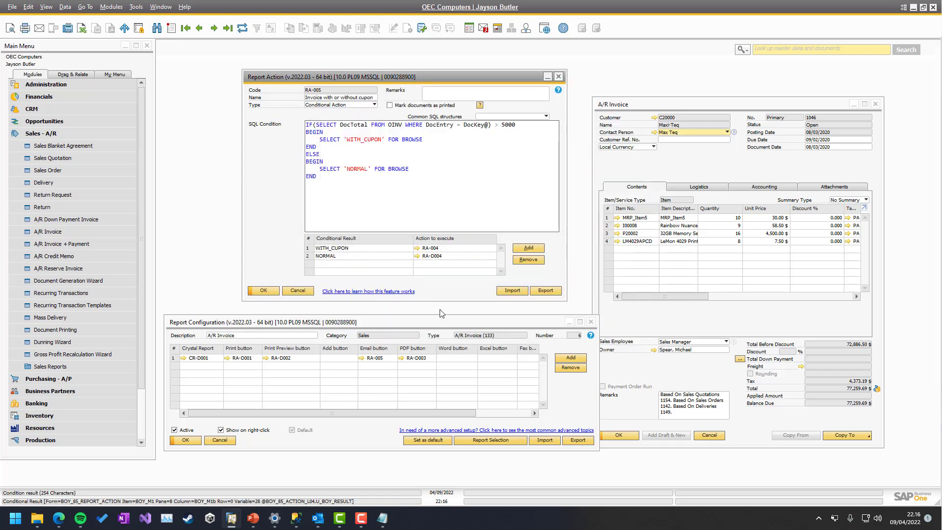
left_click(799, 321)
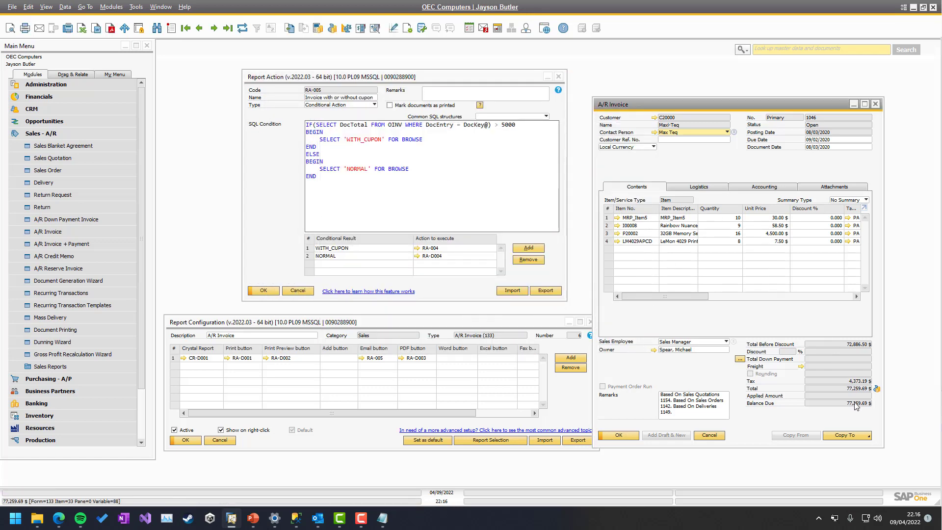
left_click(319, 521)
left_click(319, 521)
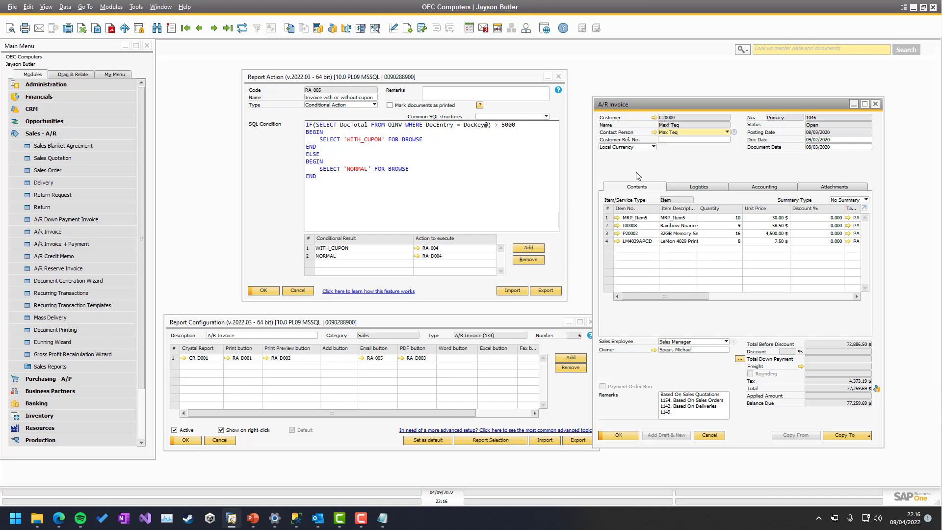
Email invoice 1046, confirm the Outlook draft's SUMMER22 coupon line, and return to SAP Business One
left_click(40, 28)
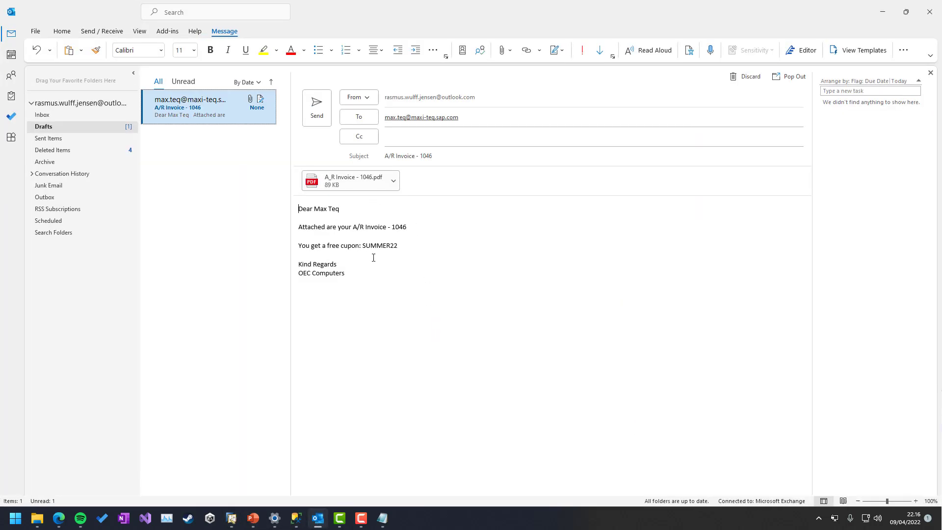
left_click_drag(402, 245, 296, 245)
left_click(444, 265)
key("alt+Tab")
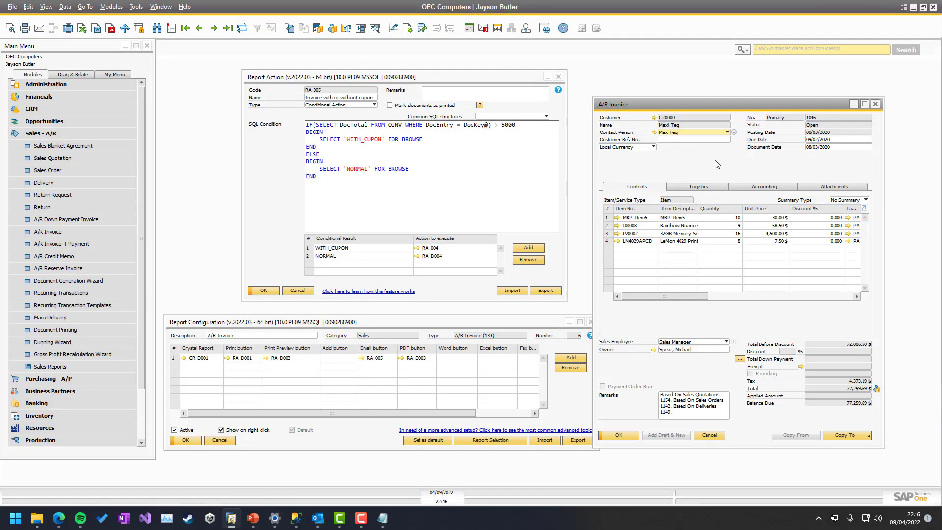
Go back to invoice 1045 (total 1,709.25) and email it
key("Page_Up")
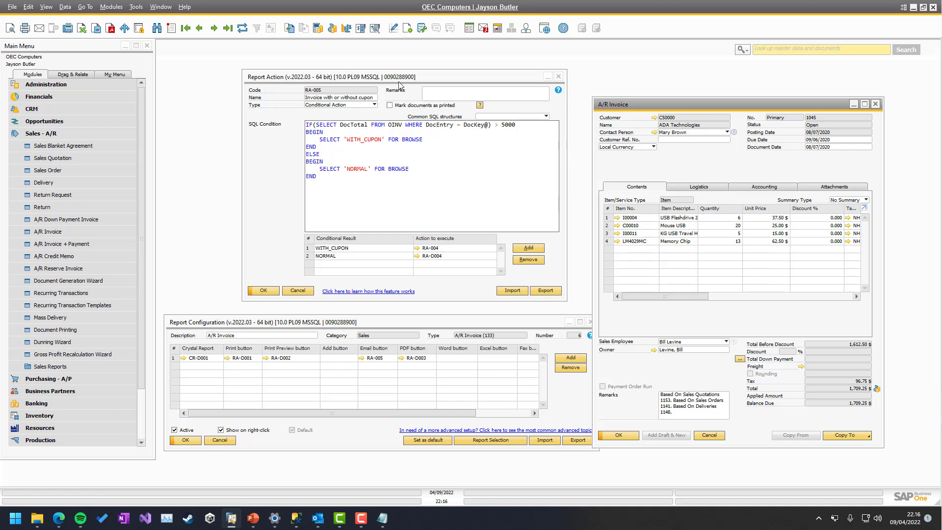
left_click(40, 28)
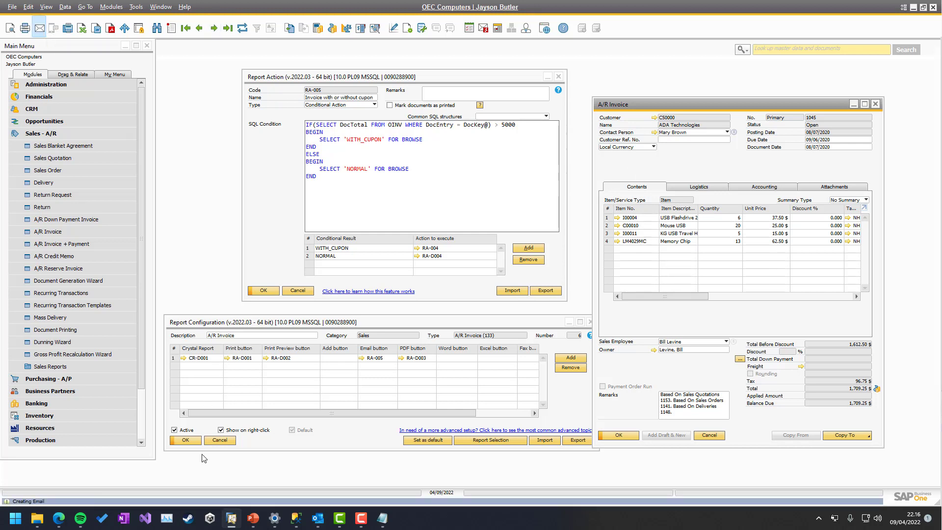
Compare the invoice 1045 and 1046 drafts in Outlook for the coupon line, then minimize Outlook
left_click(317, 518)
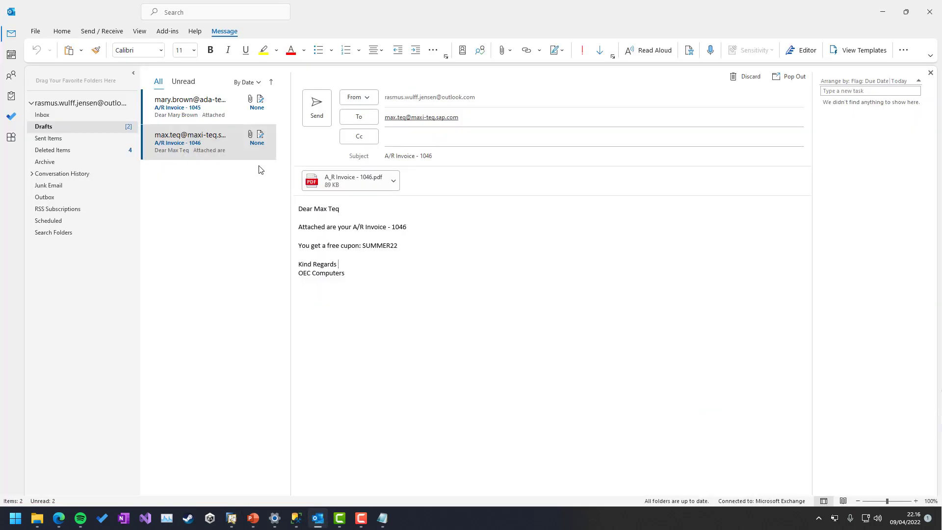
left_click(258, 104)
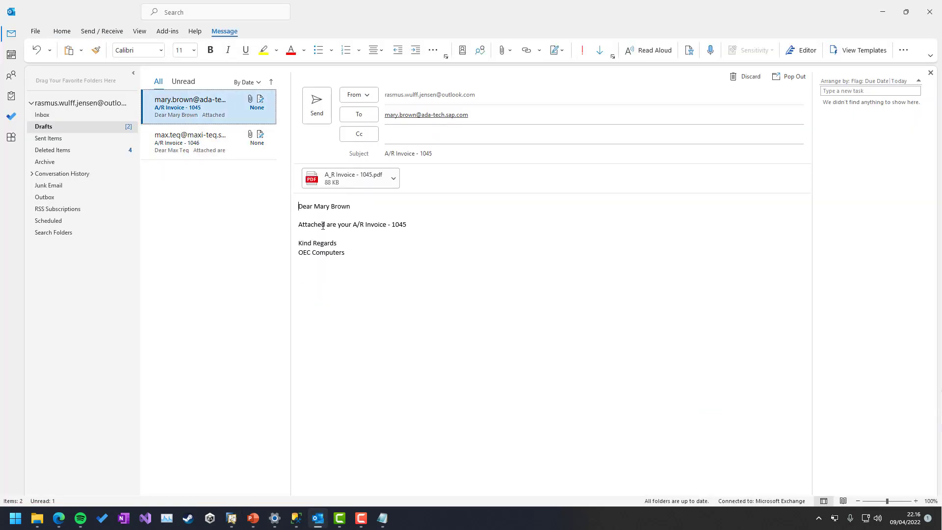
left_click(196, 142)
left_click(206, 106)
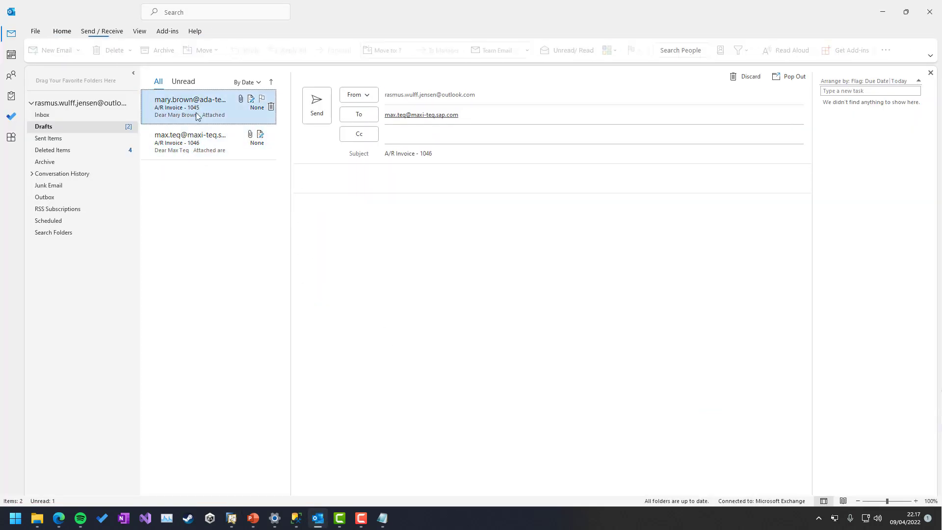
left_click(205, 156)
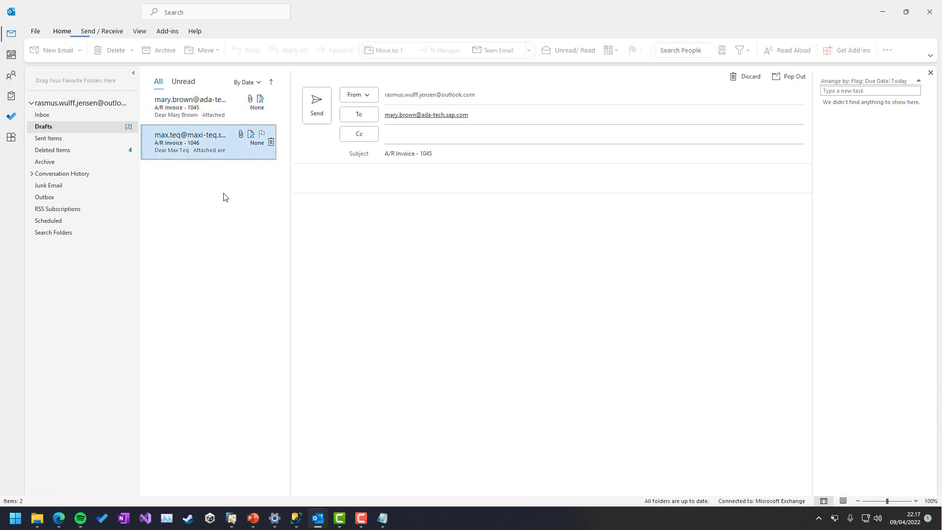
left_click(883, 12)
left_click(368, 190)
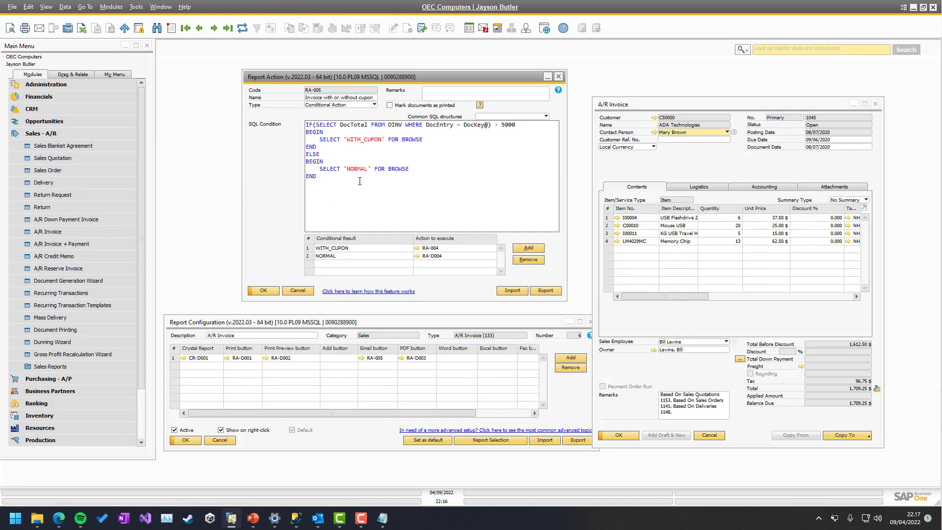
left_click(654, 155)
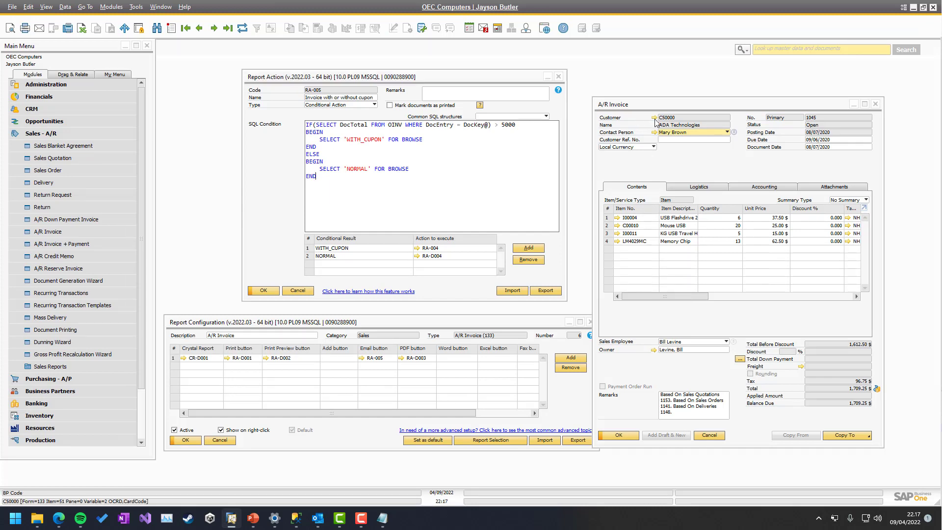
left_click(610, 208)
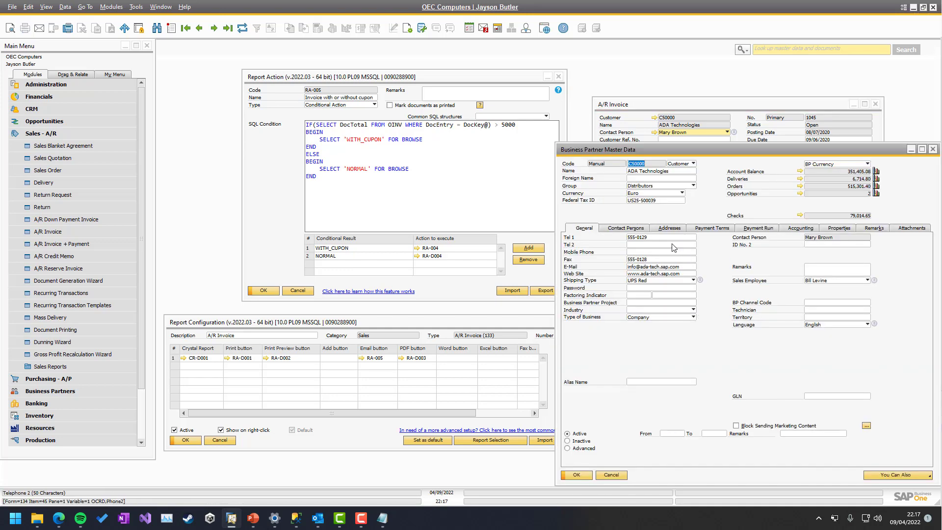
left_click(833, 230)
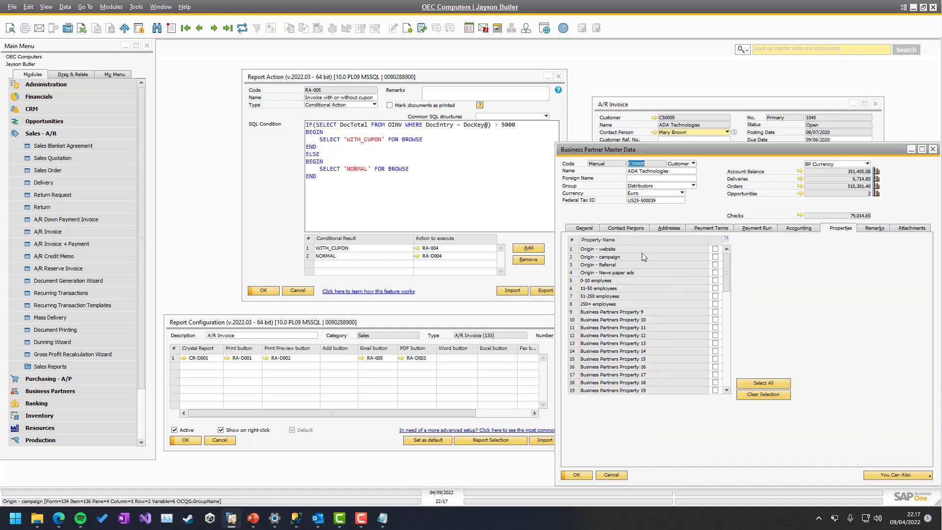
left_click(933, 149)
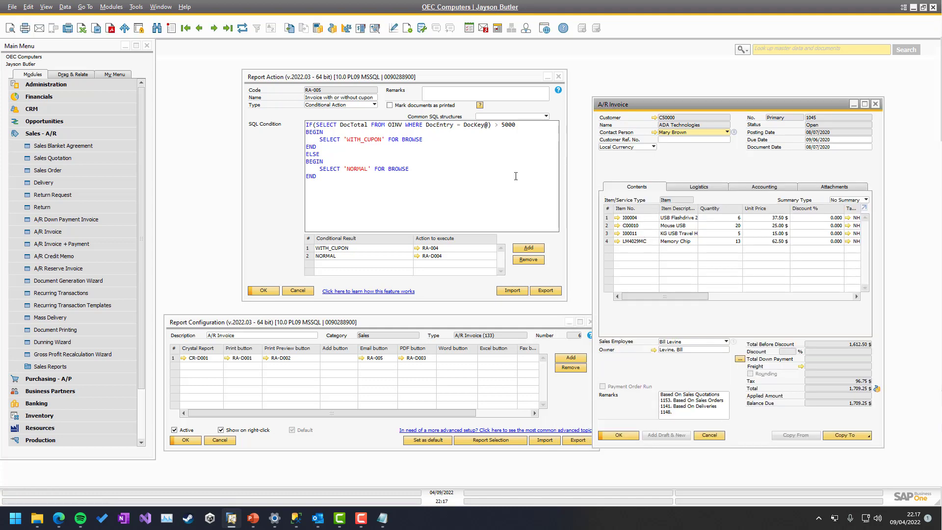